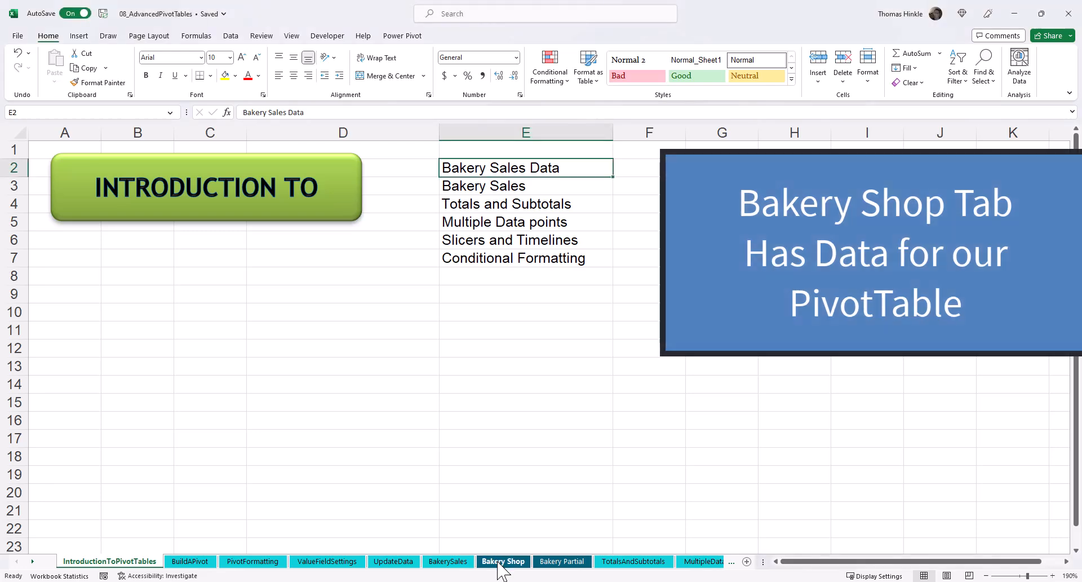
# Step: Open the Bakery Shop sheet and look through its source data from the first row to the early-May entries and back
pyautogui.click(500, 561)
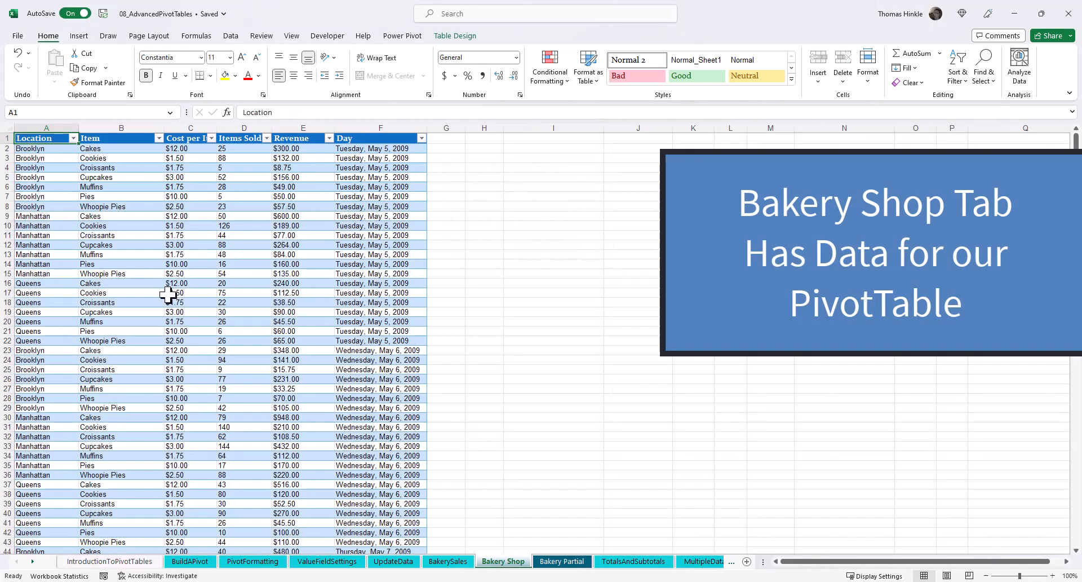
pyautogui.scroll(-18, 168, 294)
pyautogui.scroll(-15, 168, 294)
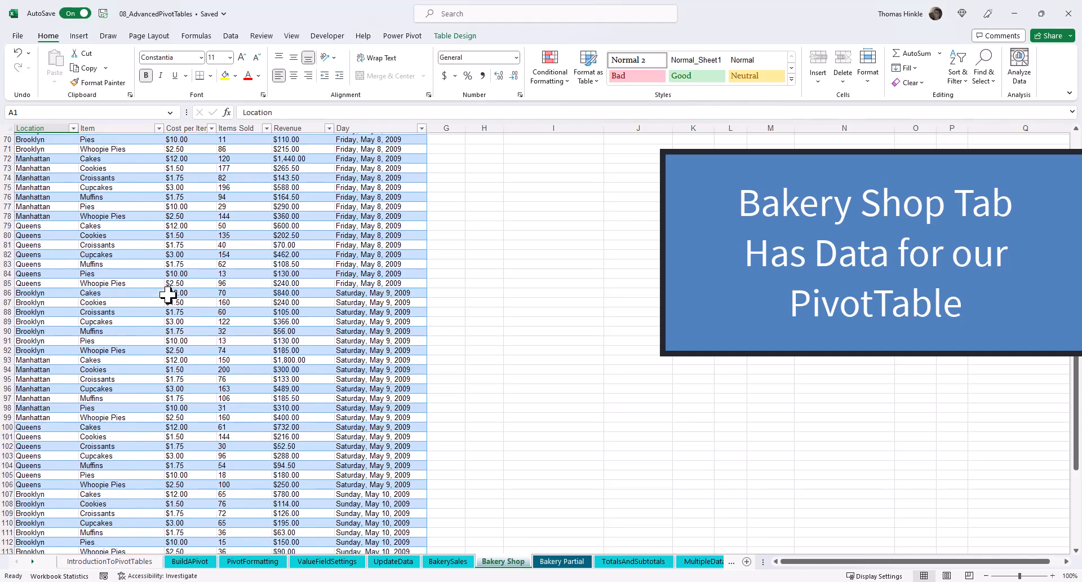
pyautogui.scroll(20, 168, 295)
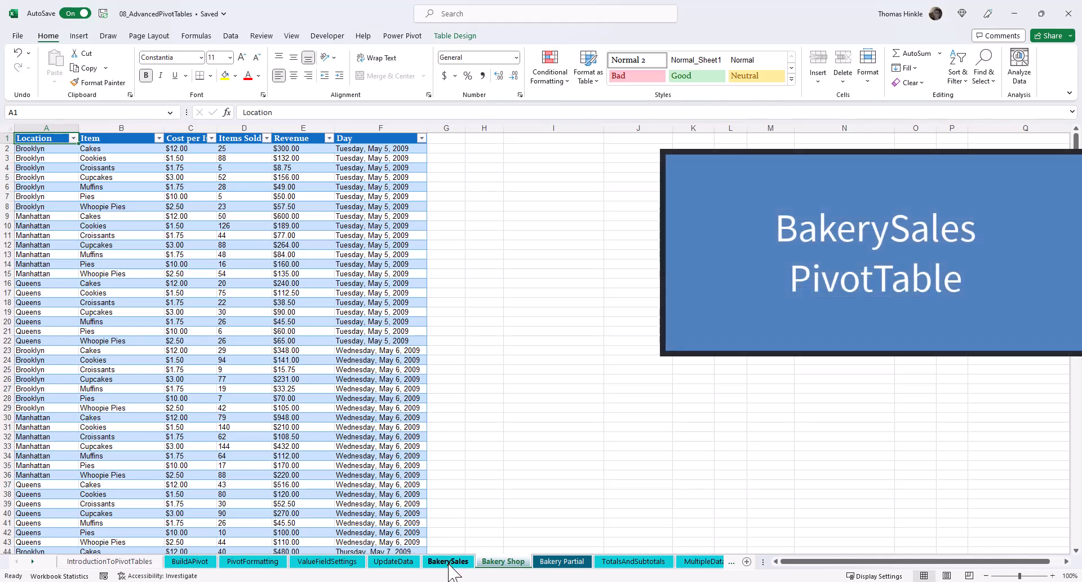
# Step: Open the BakerySales sheet and examine the PivotTable's row items from Cakes to Whoopie Pies
pyautogui.click(449, 561)
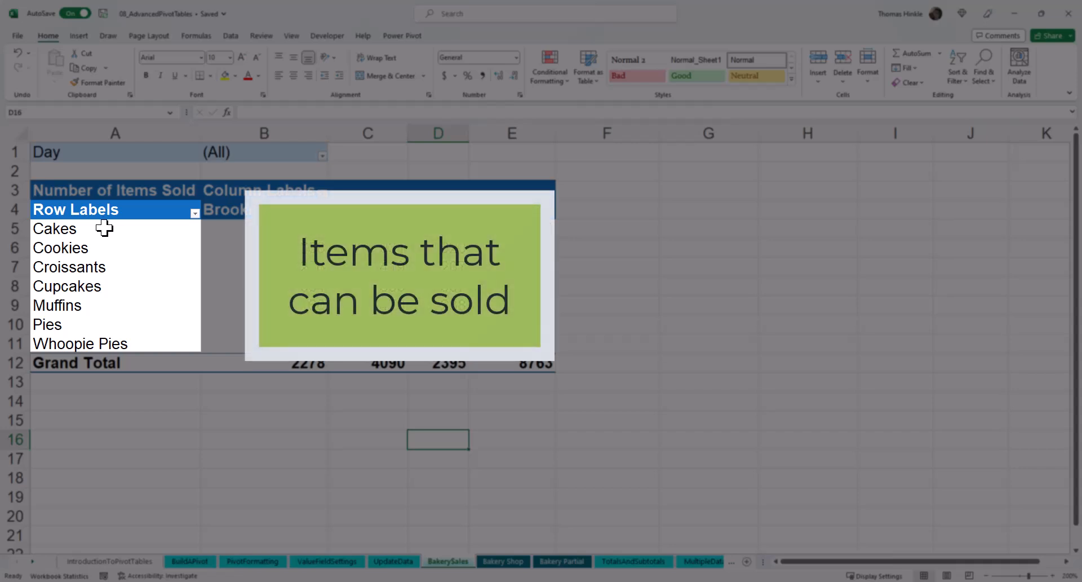
pyautogui.click(103, 228)
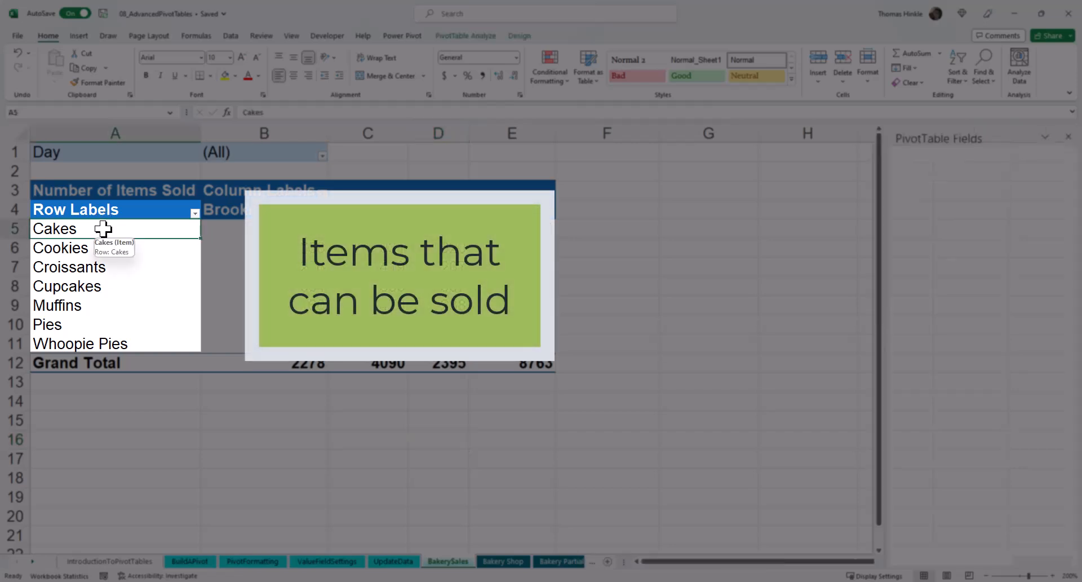
pyautogui.click(89, 248)
pyautogui.click(85, 267)
pyautogui.click(88, 287)
pyautogui.click(80, 307)
pyautogui.click(78, 344)
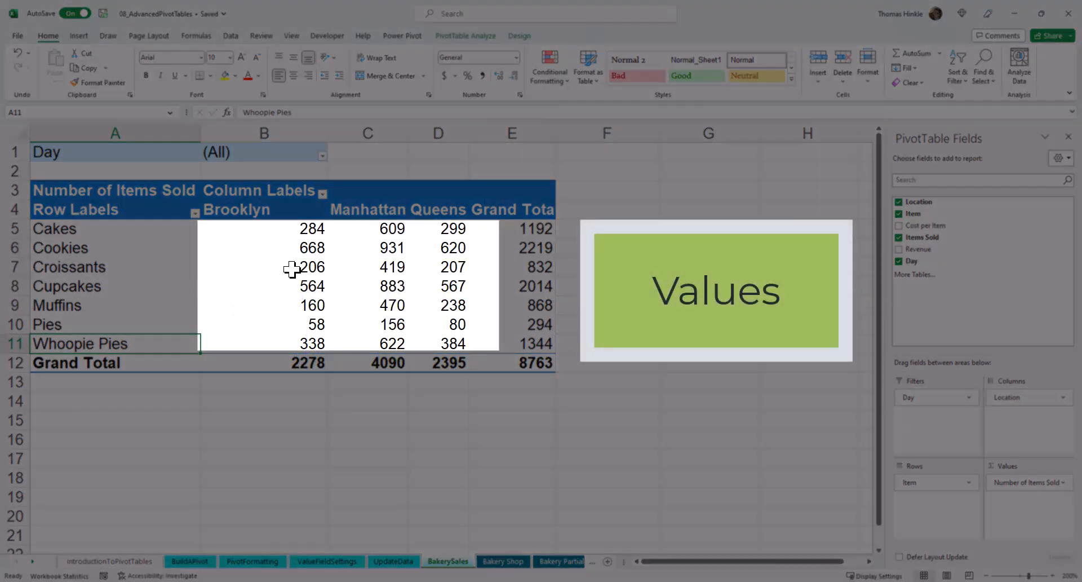
# Step: Inspect the PivotTable's Croissants row and its values for Brooklyn and Manhattan
pyautogui.click(291, 268)
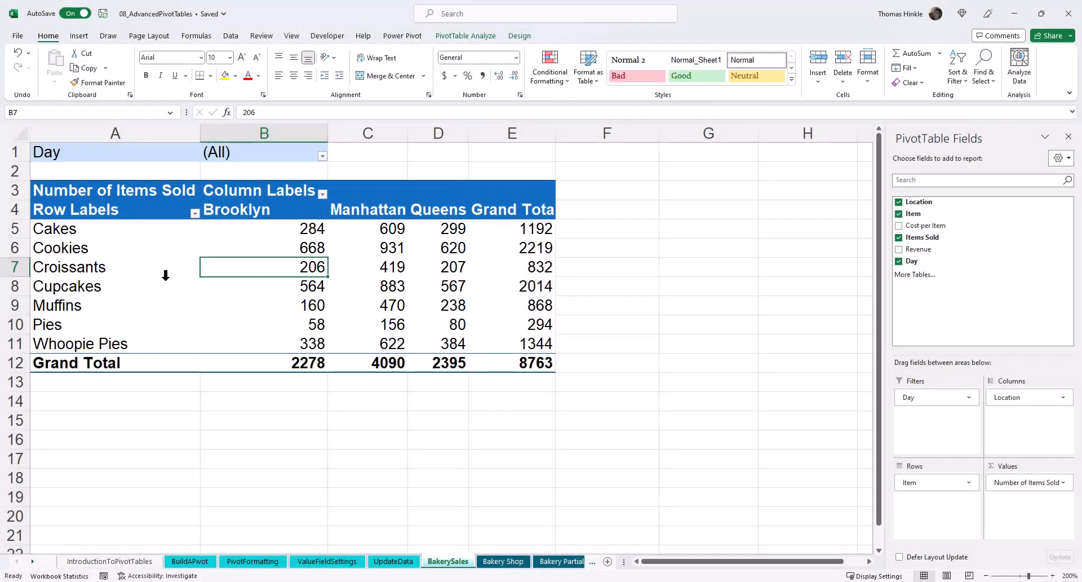
pyautogui.click(89, 269)
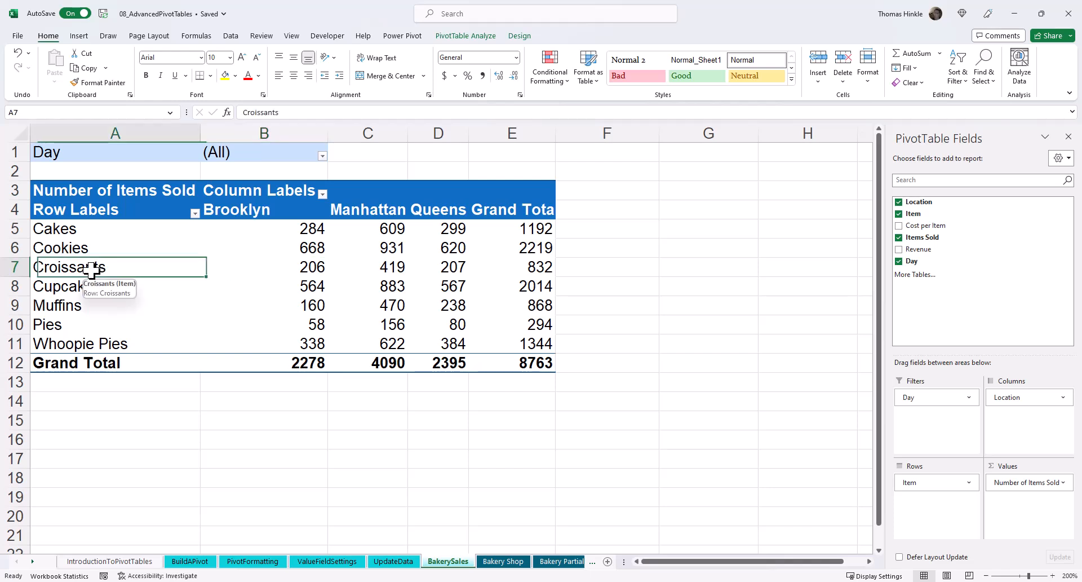
pyautogui.click(392, 268)
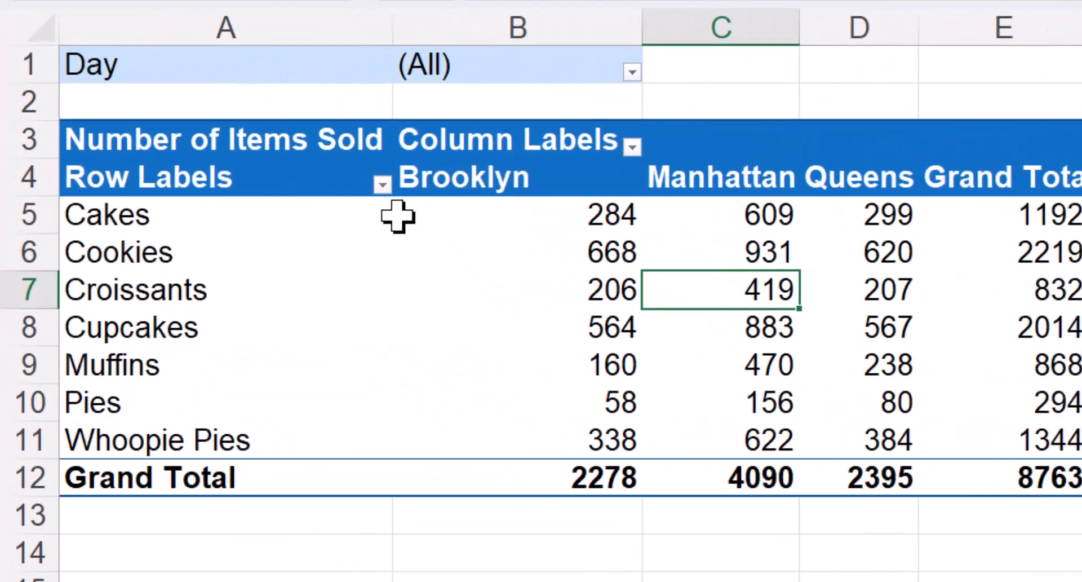
# Step: Filter the PivotTable's row labels to only Cakes and Cookies
pyautogui.click(383, 186)
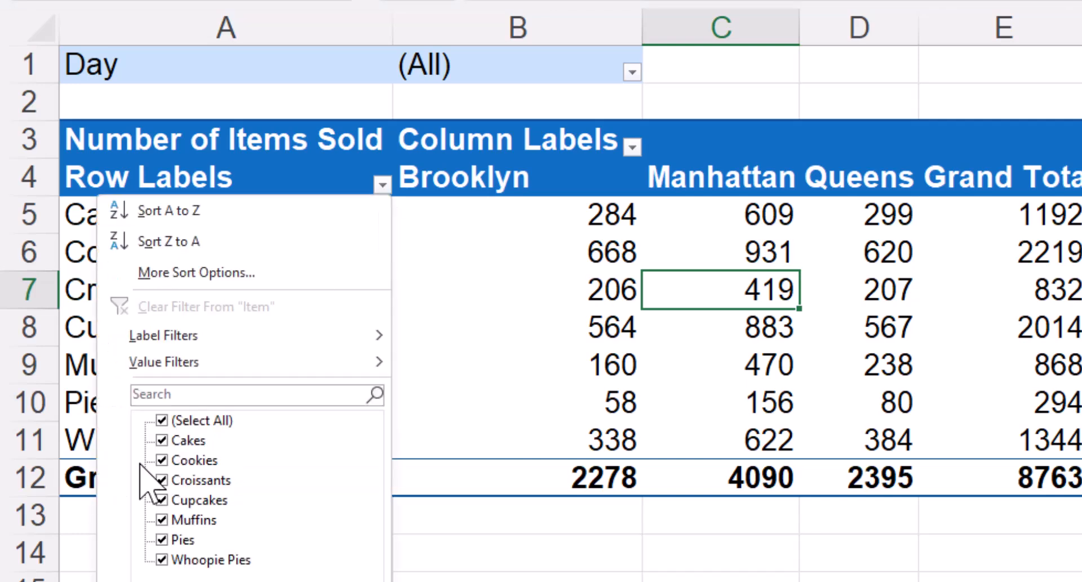
pyautogui.click(160, 421)
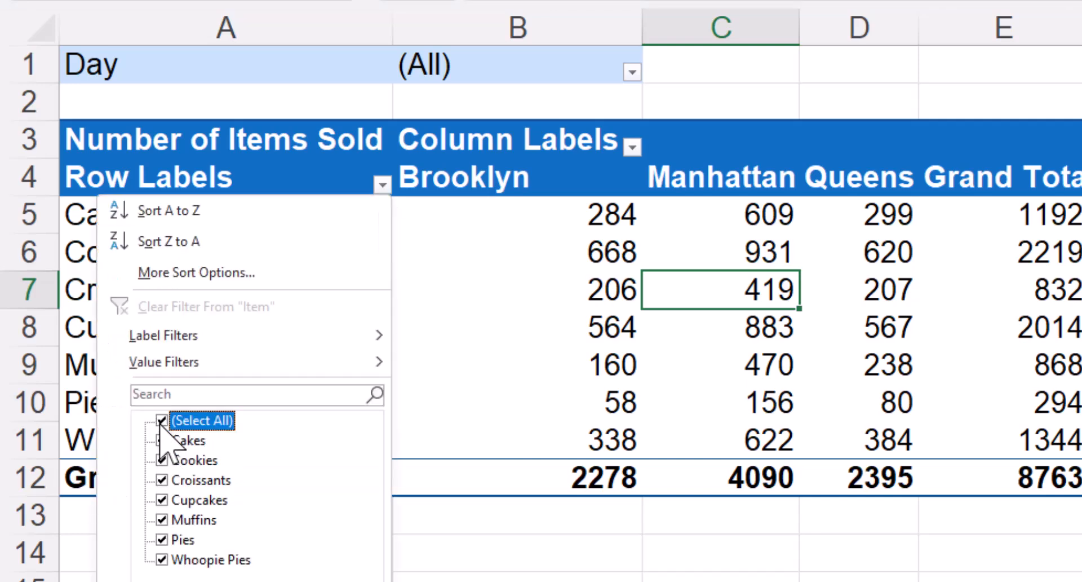
pyautogui.click(161, 439)
pyautogui.click(161, 460)
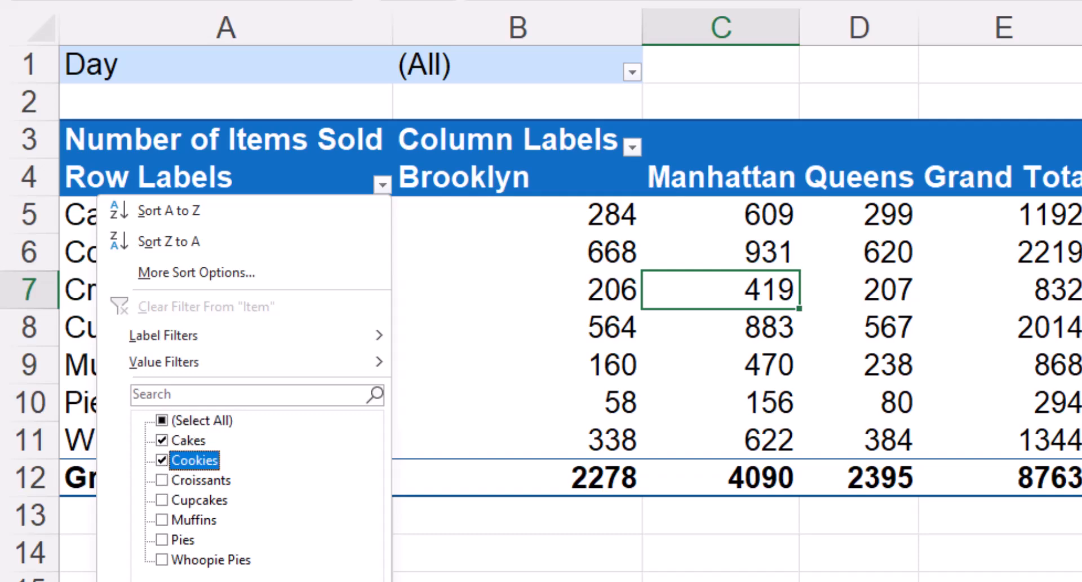
pyautogui.press('Escape')
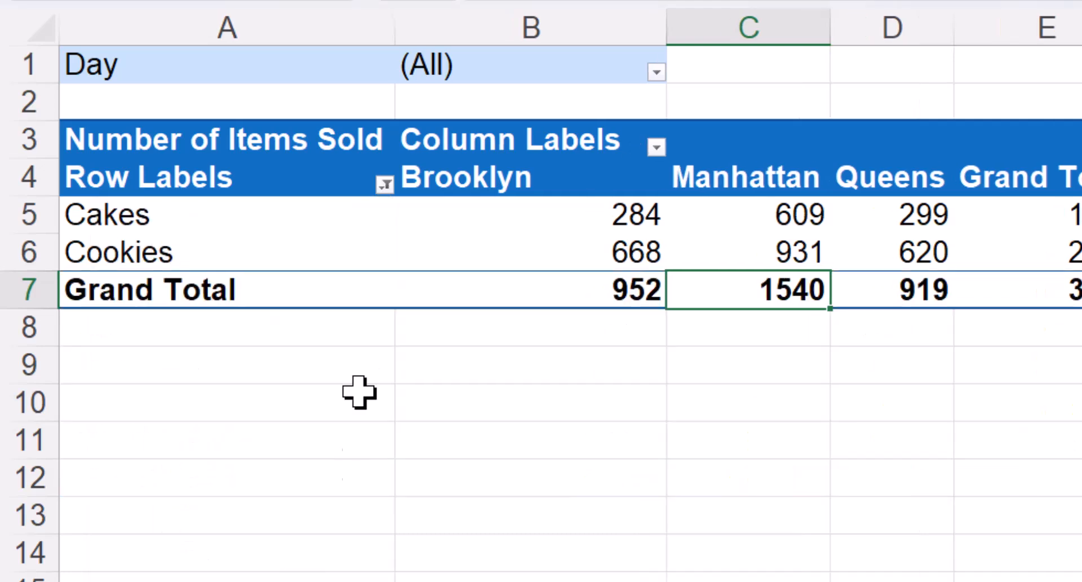
# Step: Reselect all items in the row labels filter and apply it
pyautogui.click(385, 185)
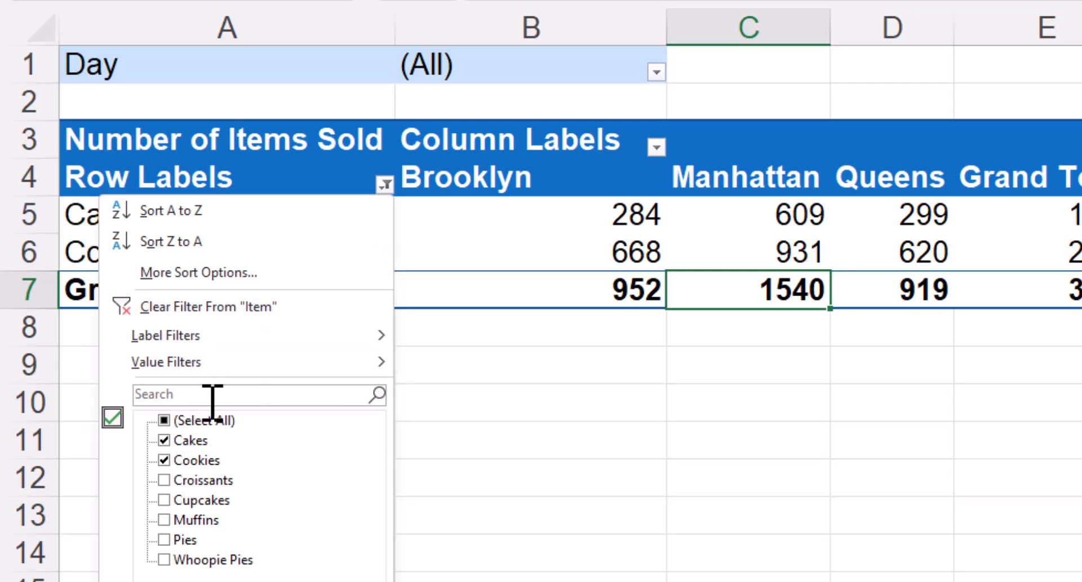
pyautogui.click(160, 421)
pyautogui.click(163, 421)
pyautogui.click(163, 421)
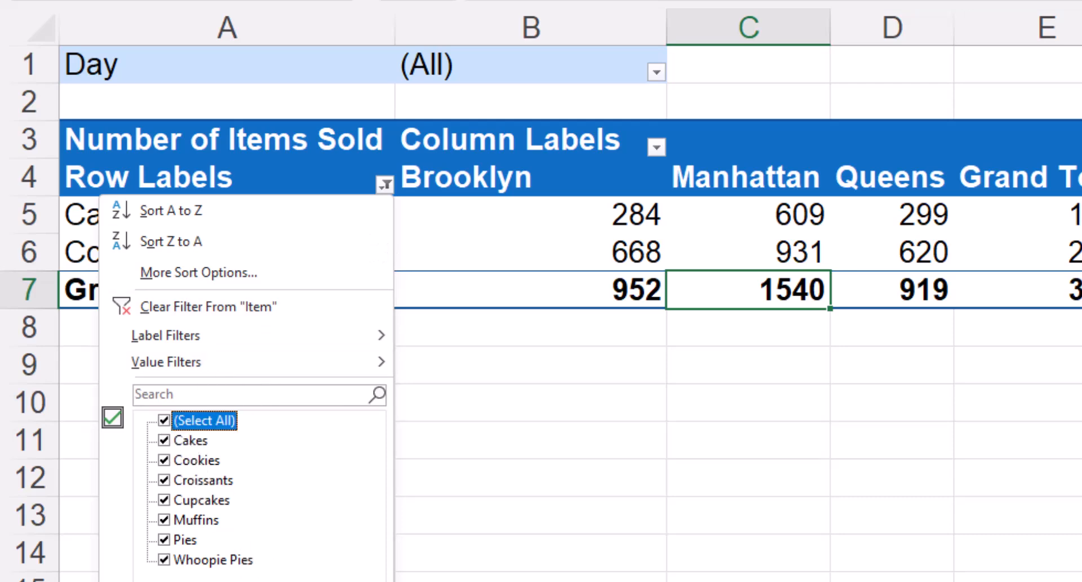
pyautogui.press('Return')
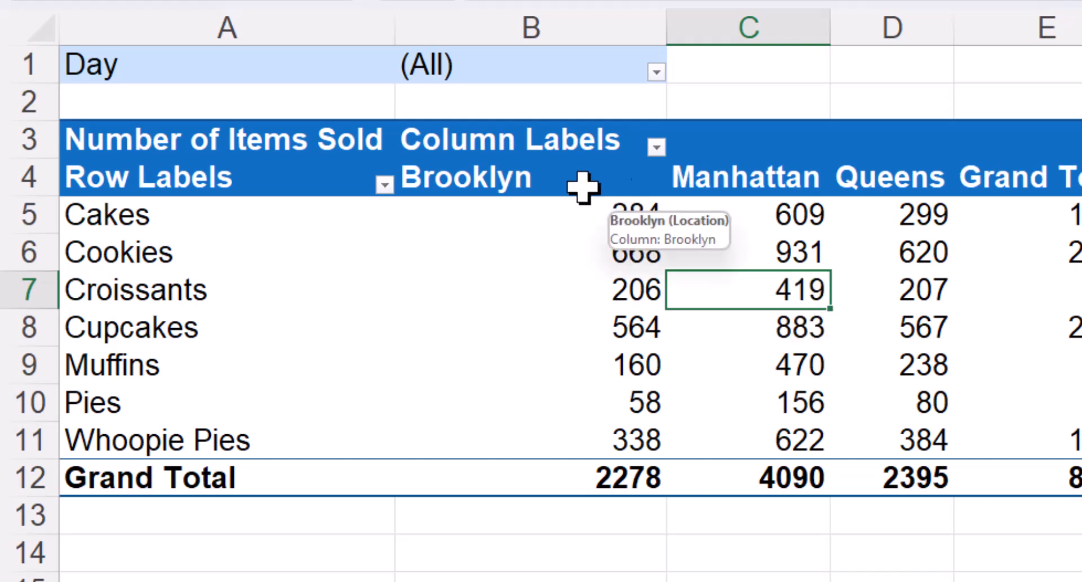
# Step: Filter the PivotTable's Day field to Tuesday, May 5, 2009
pyautogui.click(286, 64)
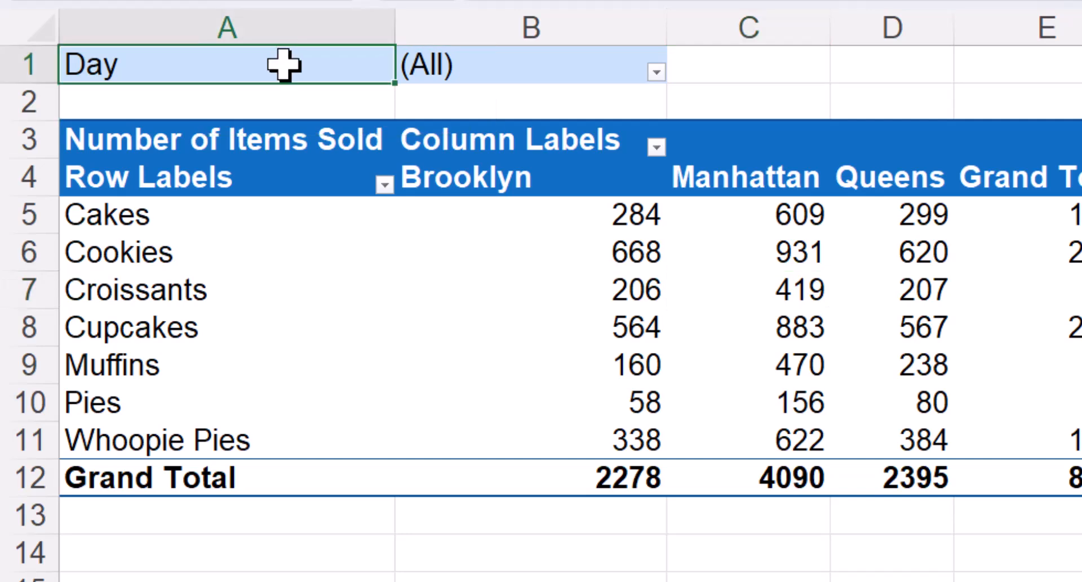
pyautogui.click(656, 72)
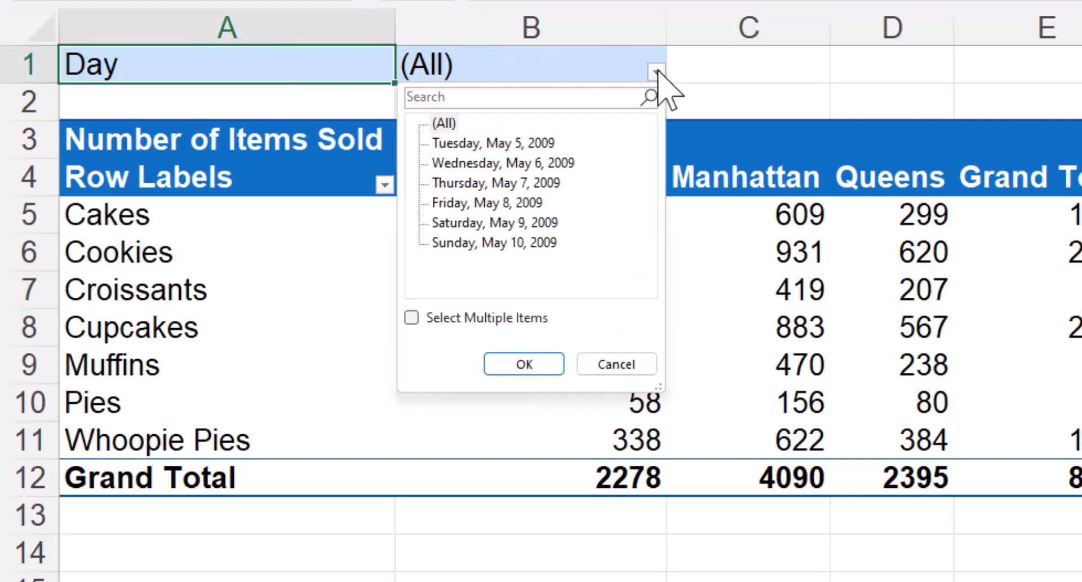
pyautogui.click(478, 145)
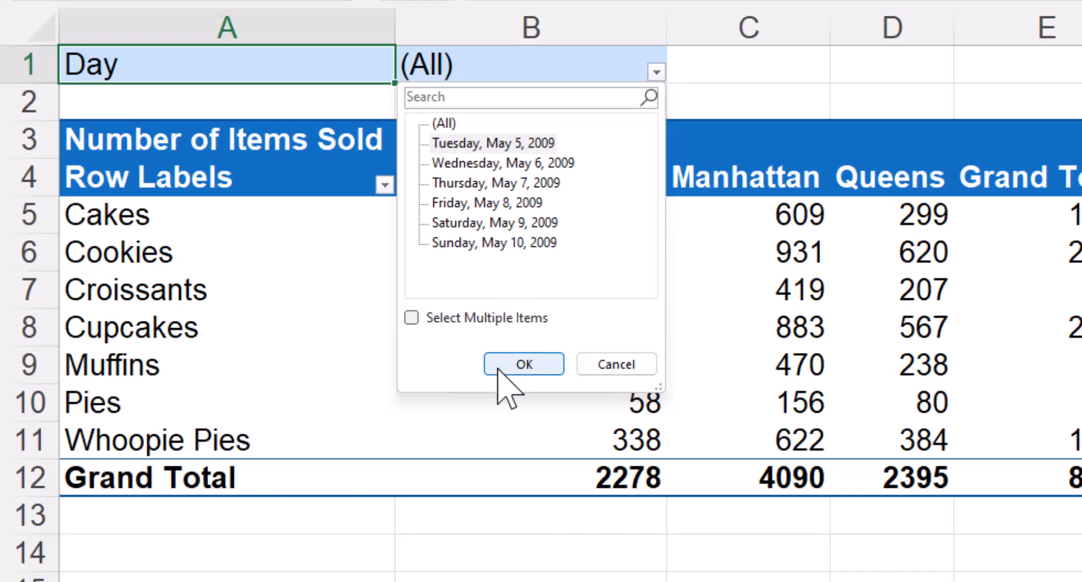
pyautogui.click(488, 144)
pyautogui.click(513, 365)
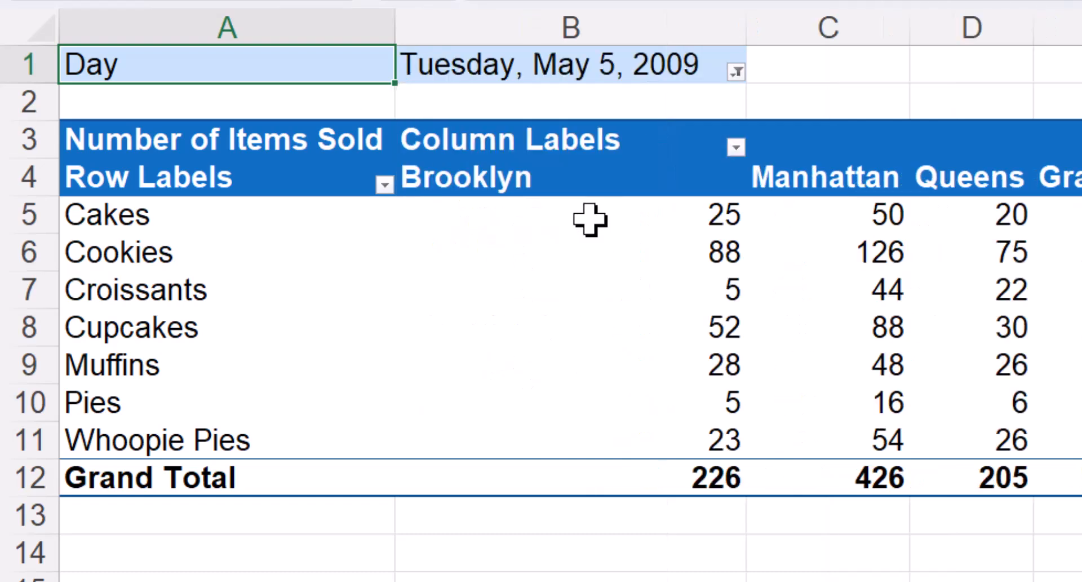
# Step: Change the Day filter to Wednesday, May 6, 2009, and after that to Thursday, May 7, 2009
pyautogui.click(736, 72)
pyautogui.click(589, 165)
pyautogui.click(594, 366)
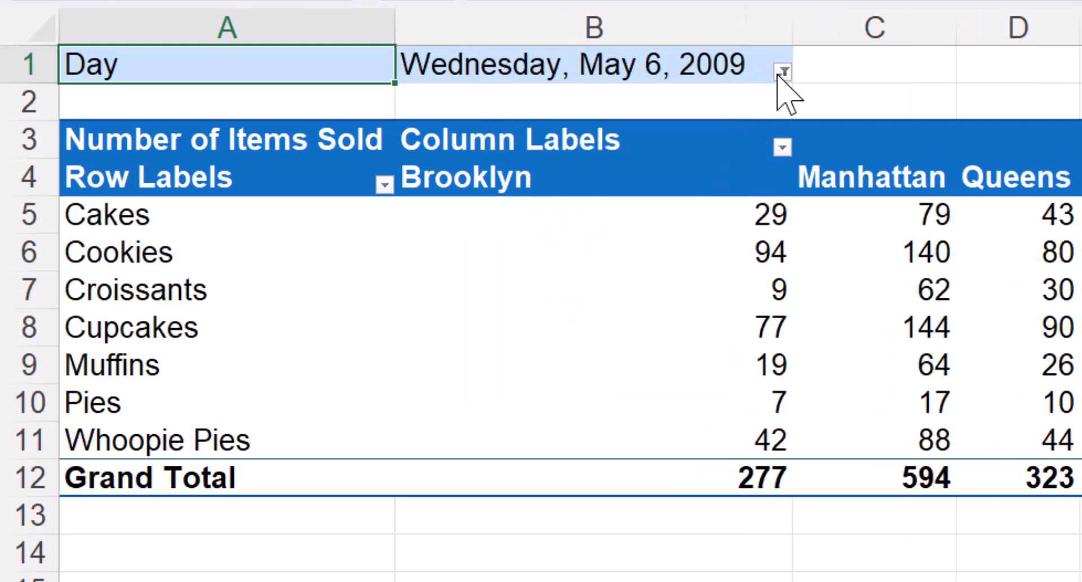
pyautogui.click(784, 72)
pyautogui.click(637, 183)
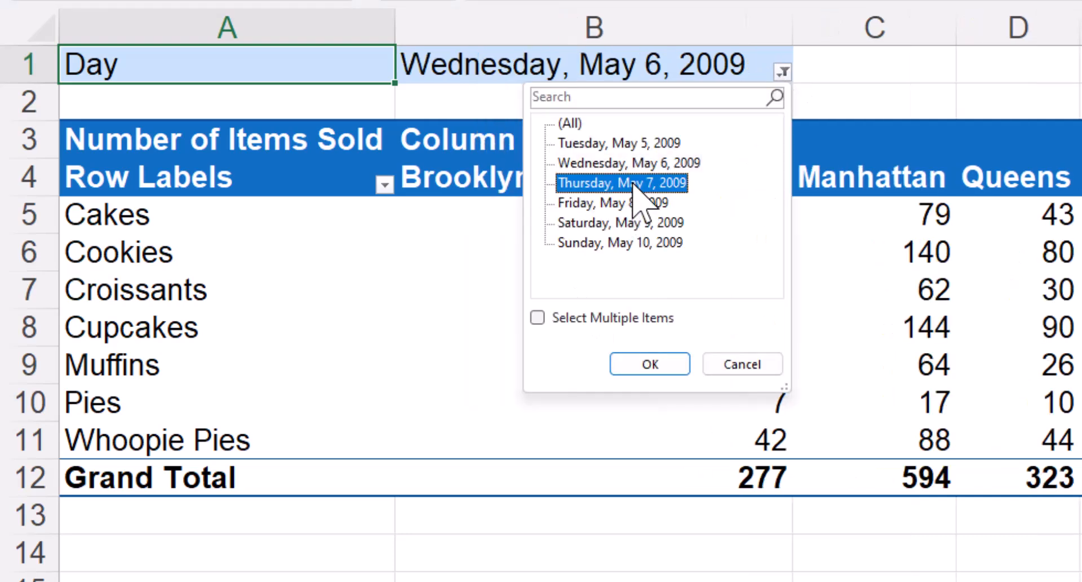
pyautogui.click(637, 364)
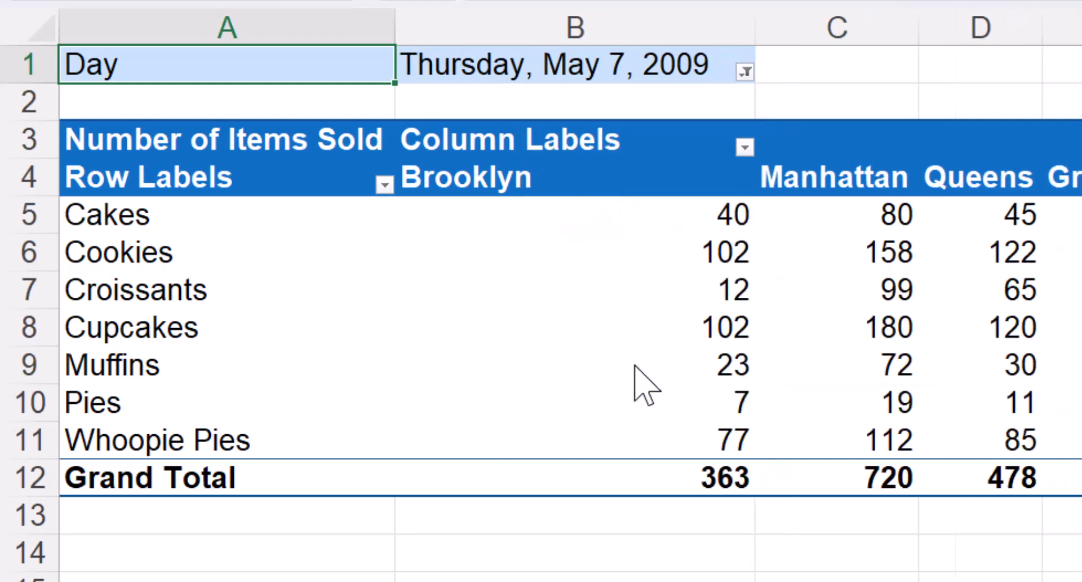
# Step: Reset the Day filter to (All)
pyautogui.click(745, 72)
pyautogui.click(535, 123)
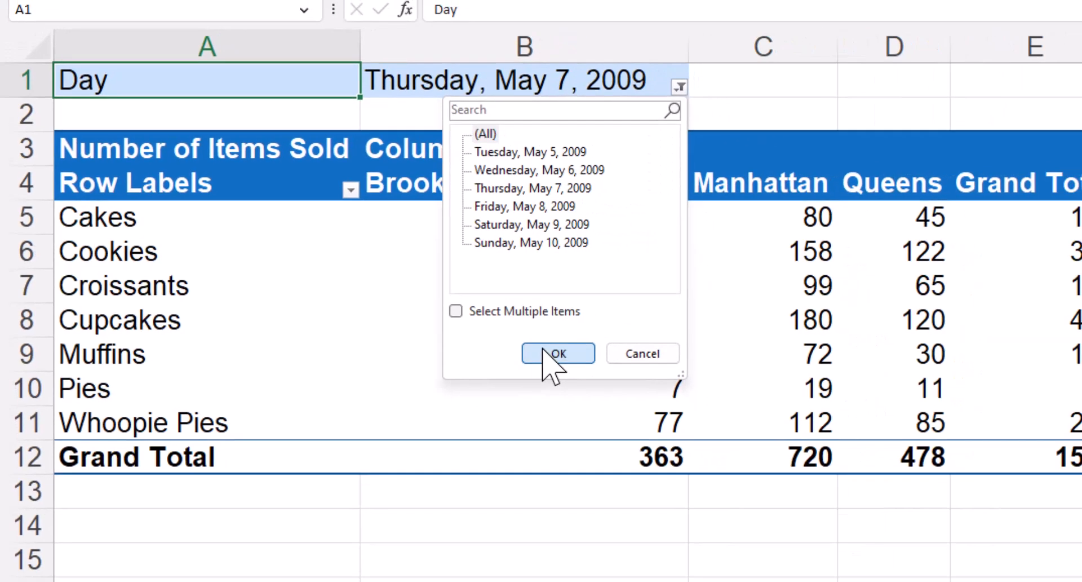
pyautogui.click(545, 352)
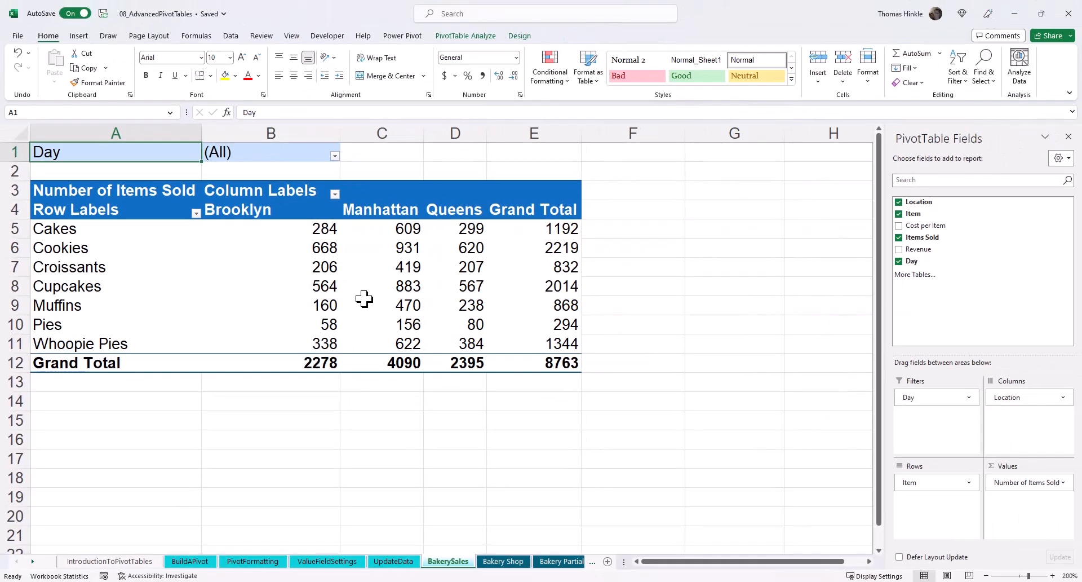
pyautogui.moveTo(364, 298)
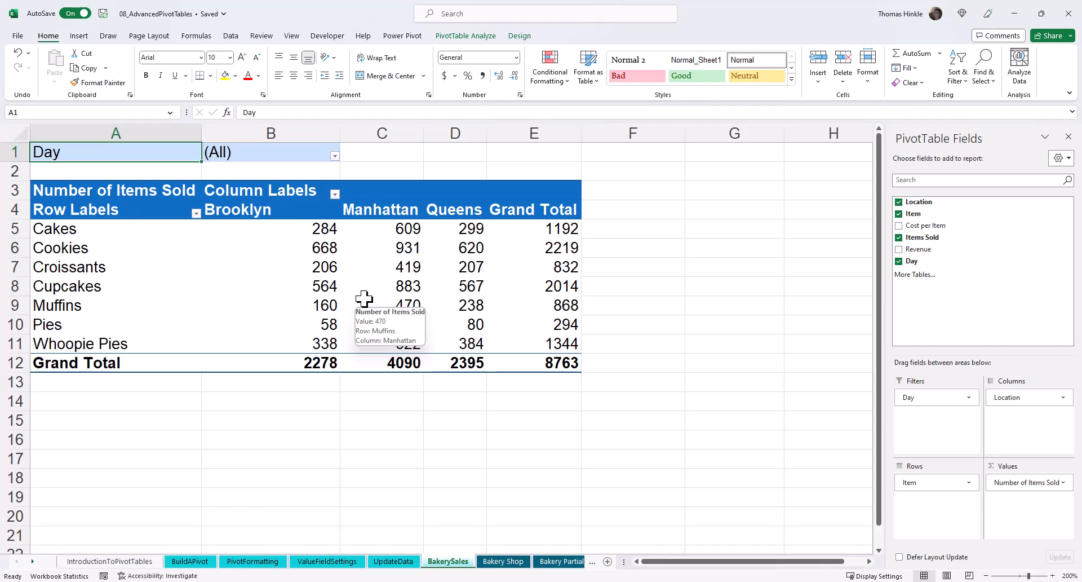
# Step: Revisit the introduction sheet, go to the Create Pivot sales PivotTable, and expand Brightdog to inspect its categories and products
pyautogui.click(135, 561)
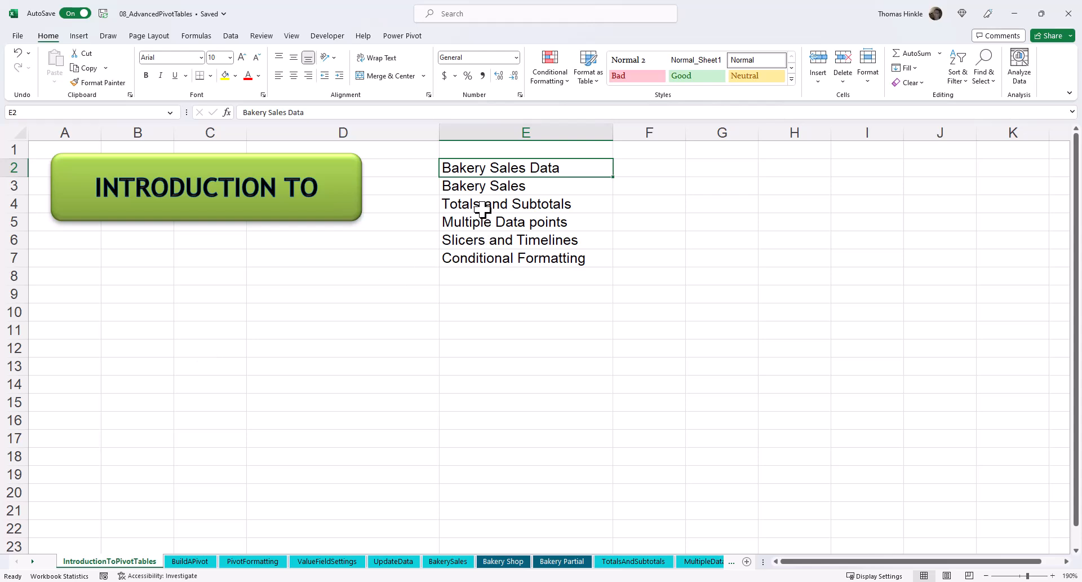
pyautogui.click(647, 563)
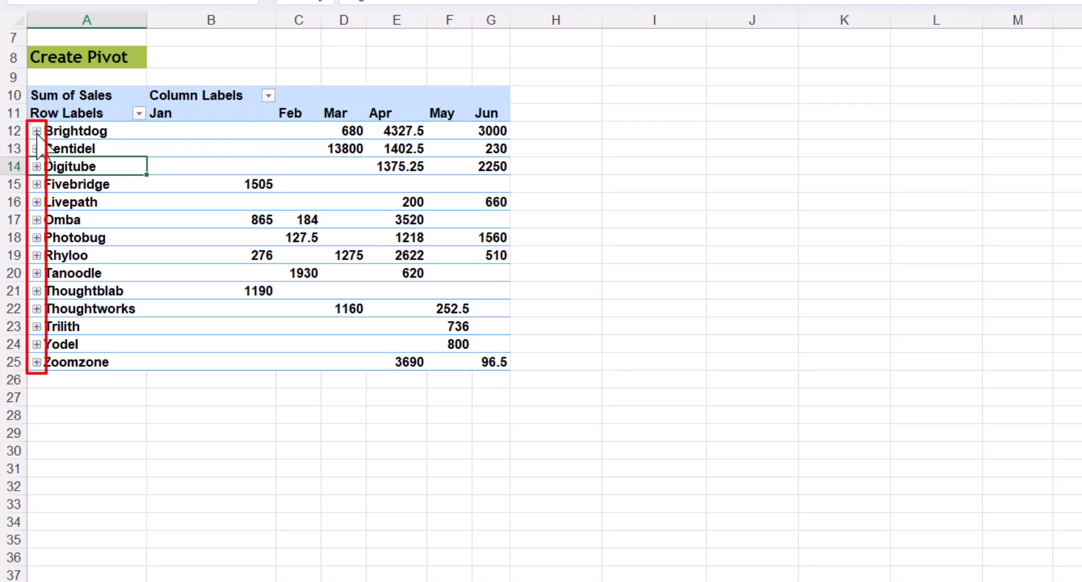
pyautogui.press('Up')
pyautogui.press('Up')
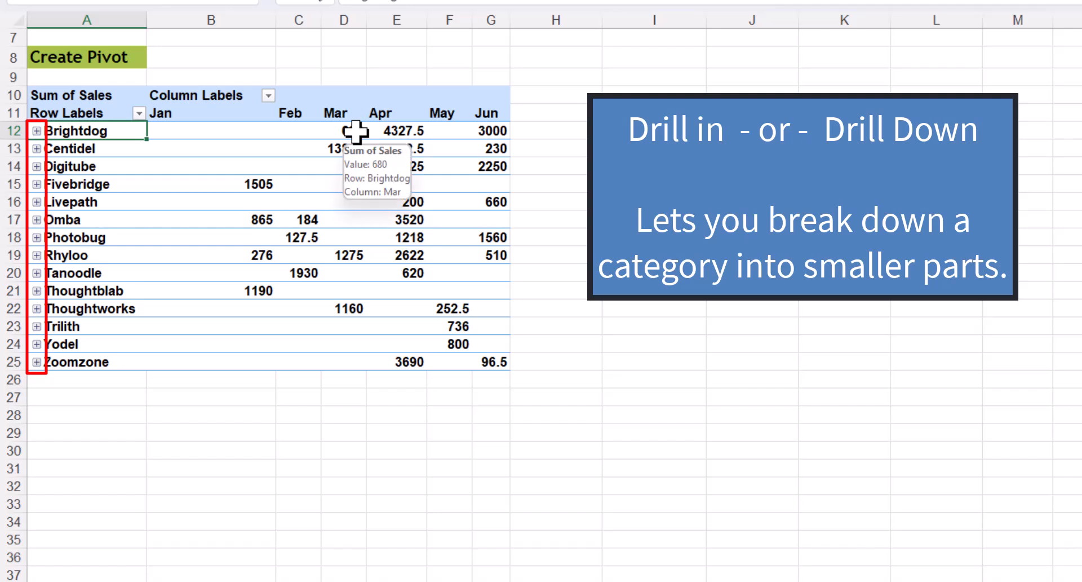
pyautogui.moveTo(420, 138)
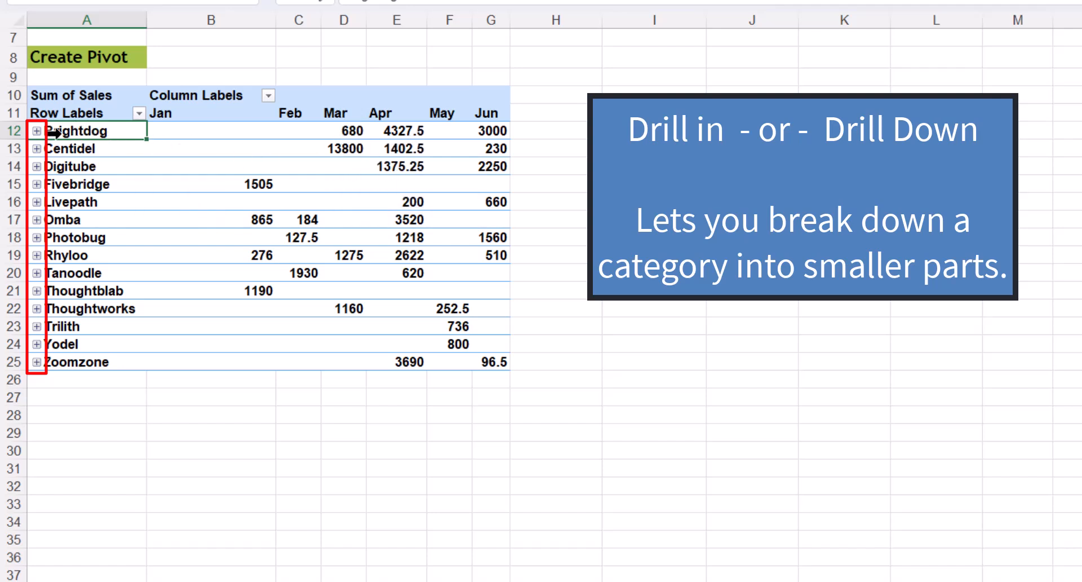
pyautogui.click(37, 131)
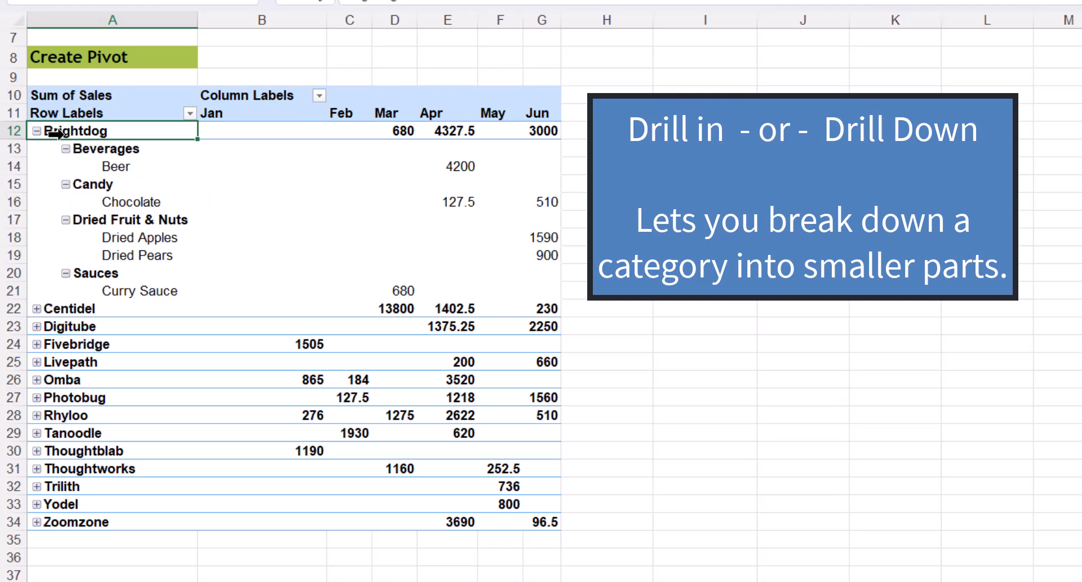
pyautogui.click(109, 149)
pyautogui.click(138, 242)
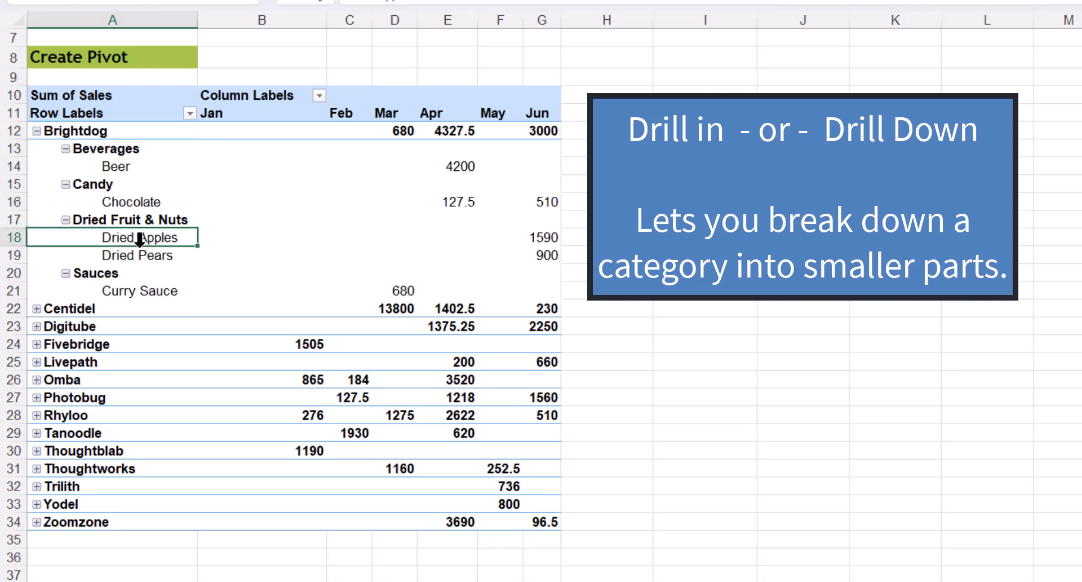
pyautogui.click(136, 255)
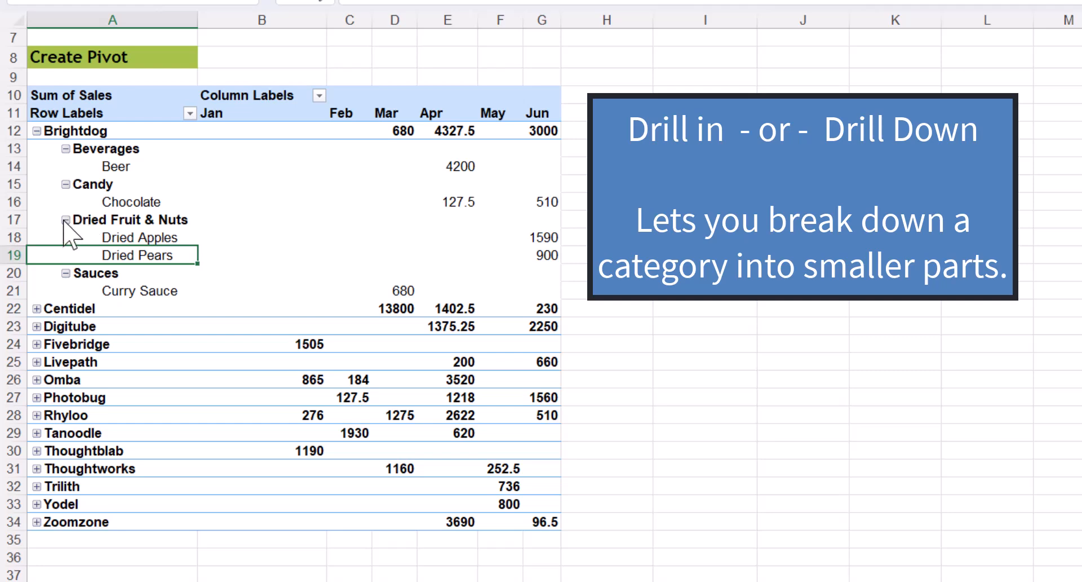
# Step: Collapse the Dried Fruit & Nuts, Candy and Beverages categories under Brightdog
pyautogui.doubleClick(121, 219)
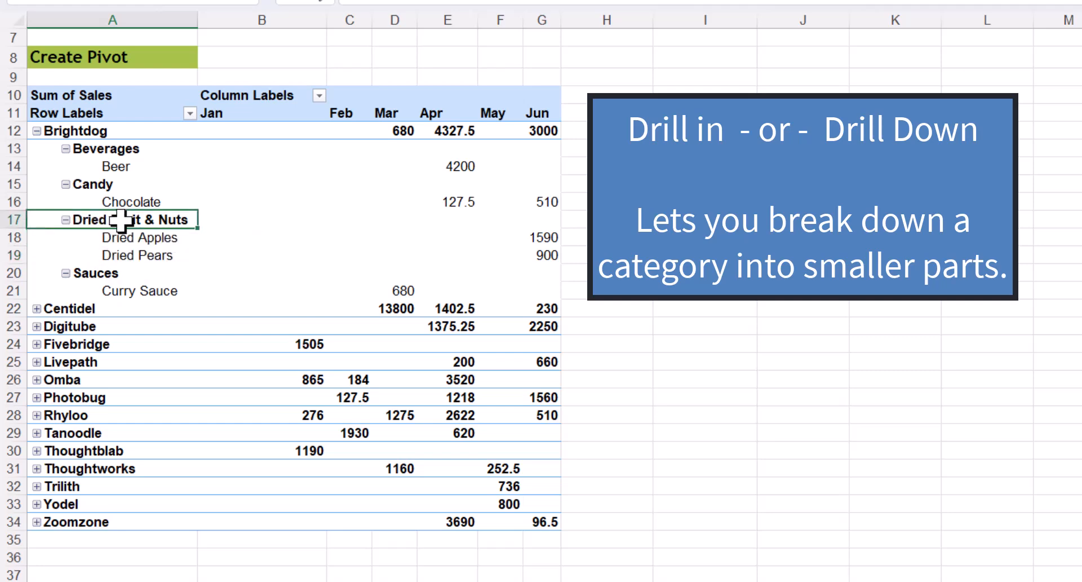
pyautogui.doubleClick(91, 185)
pyautogui.doubleClick(96, 149)
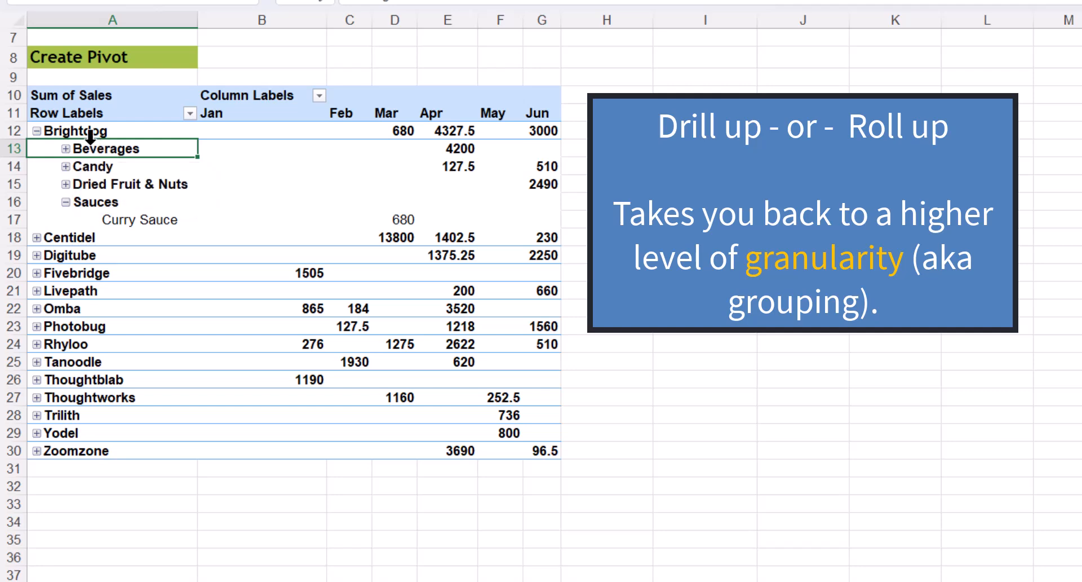
# Step: Collapse the Brightdog row, and expand the entire Customer Name field in the Create Pivot PivotTable
pyautogui.doubleClick(86, 129)
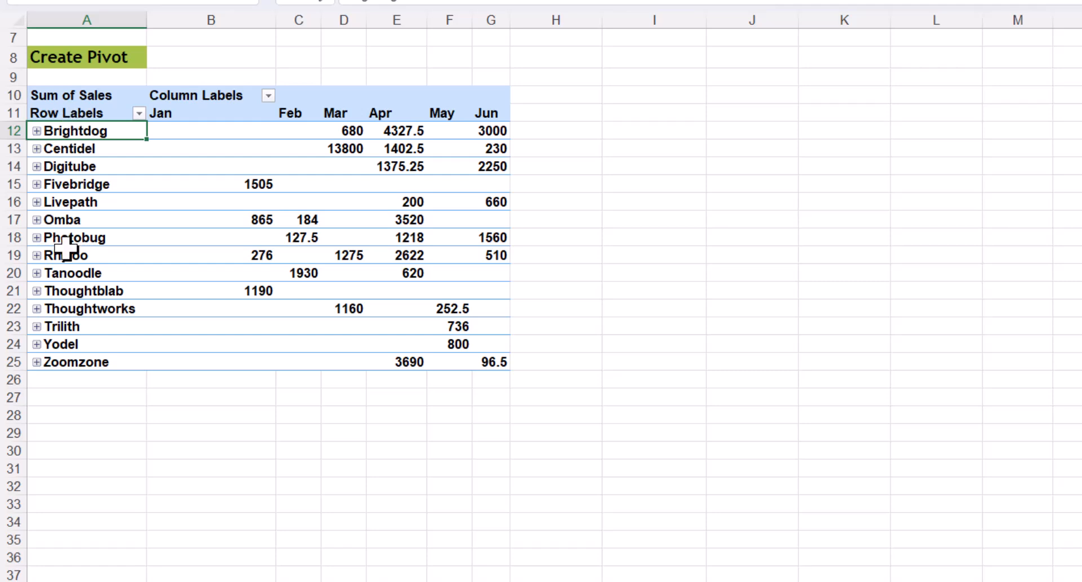
pyautogui.rightClick(72, 131)
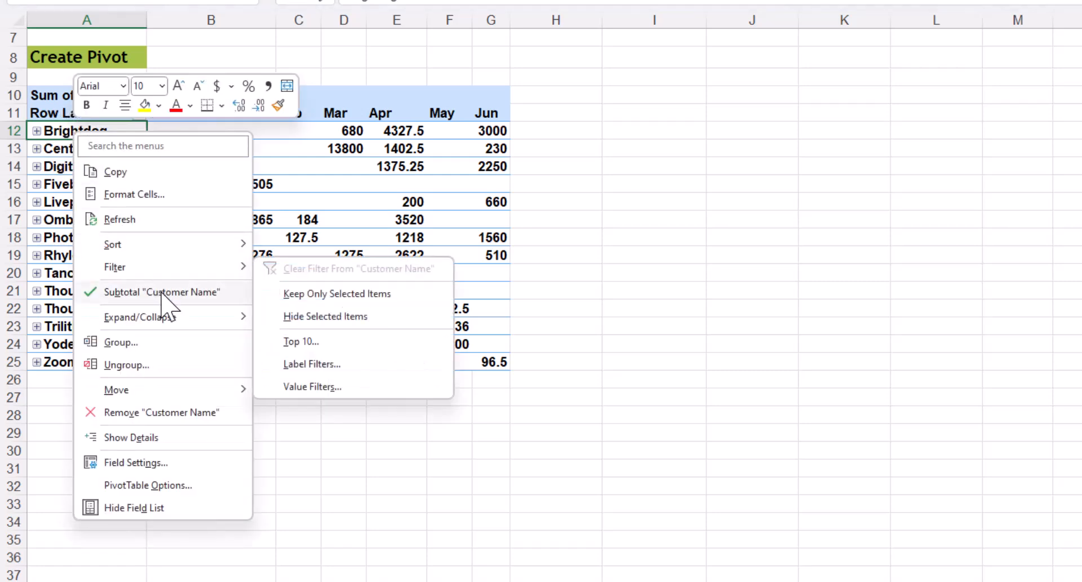
pyautogui.moveTo(171, 319)
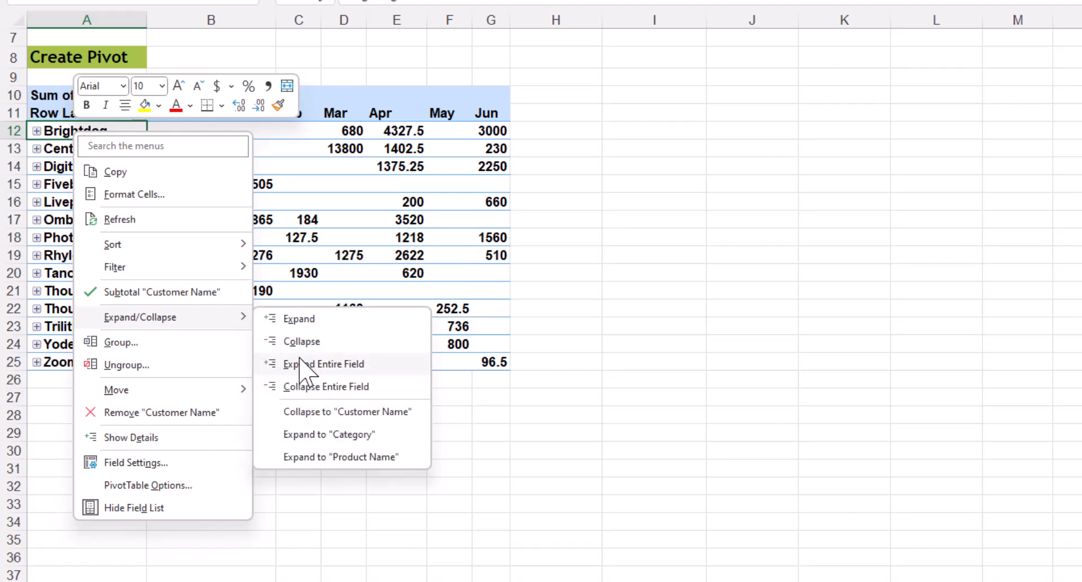
pyautogui.click(304, 365)
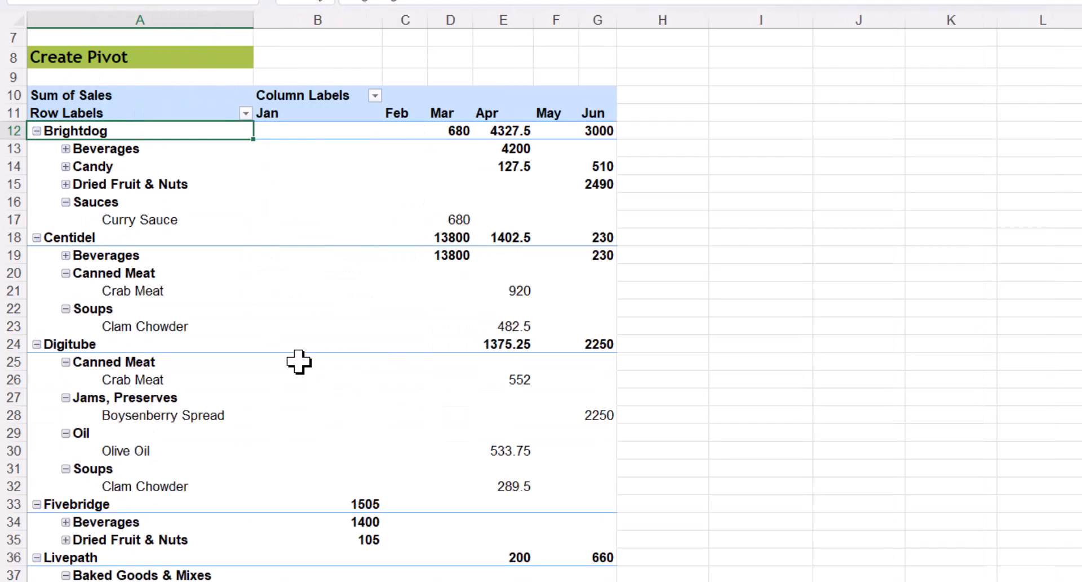
# Step: Collapse the entire Customer Name field so that only the customer rows are listed
pyautogui.rightClick(116, 135)
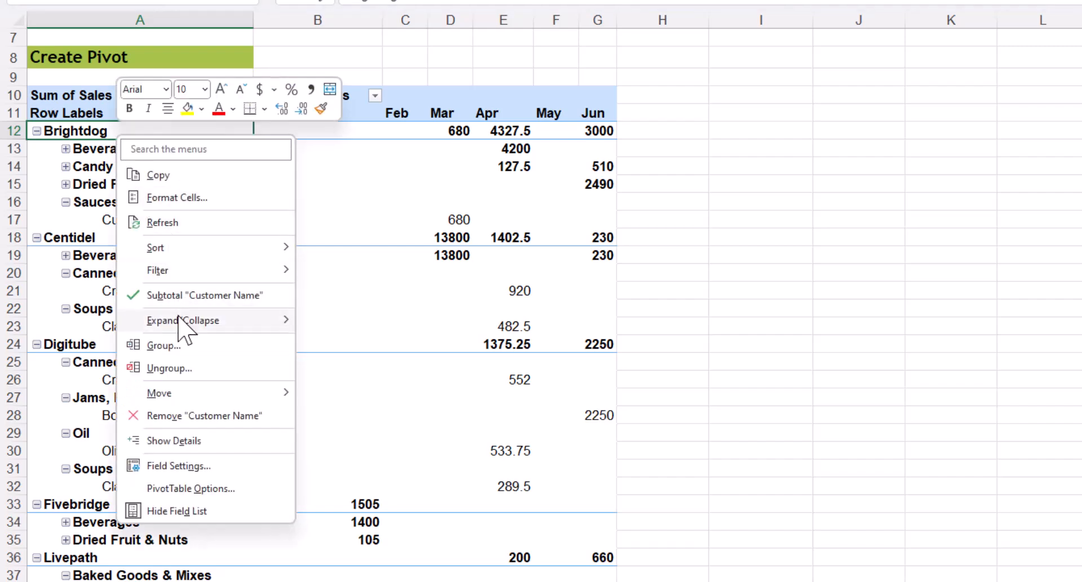
pyautogui.moveTo(186, 321)
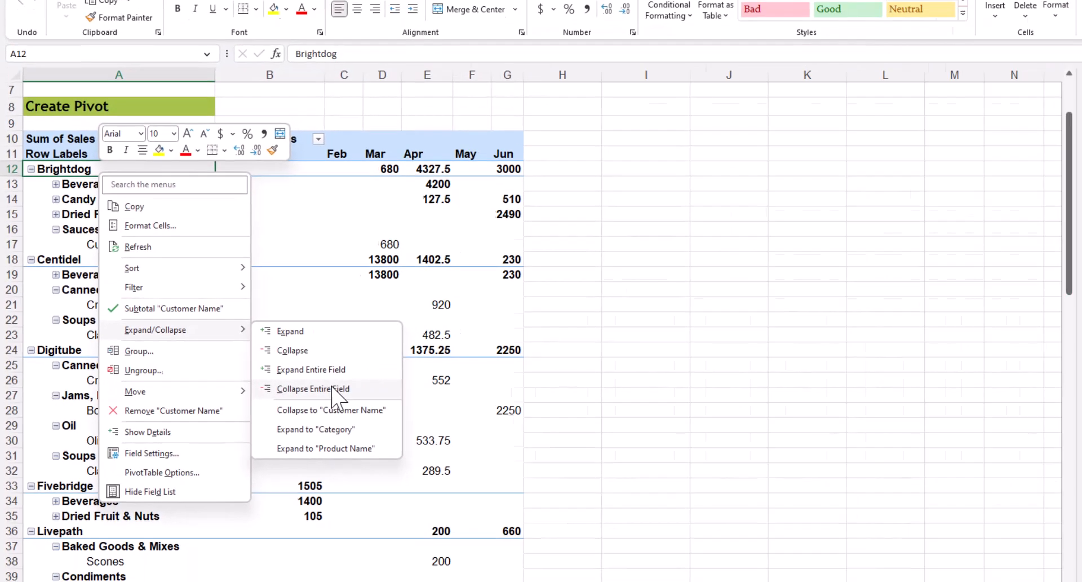
pyautogui.click(372, 389)
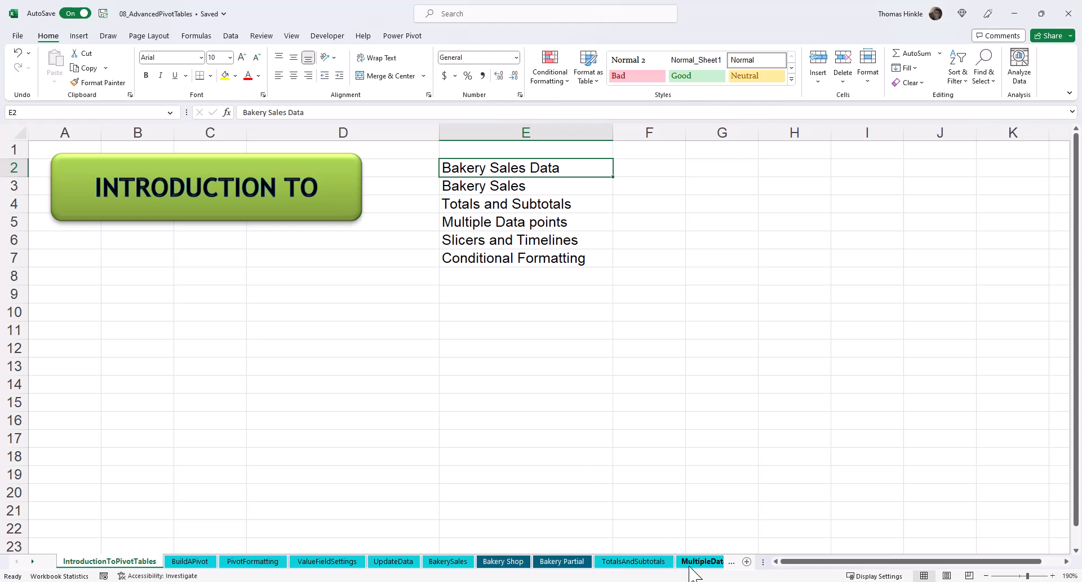
# Step: Go to the MultipleDataPoints sheet and examine the min, average and max of sales for Brightdog in the second PivotTable
pyautogui.click(699, 561)
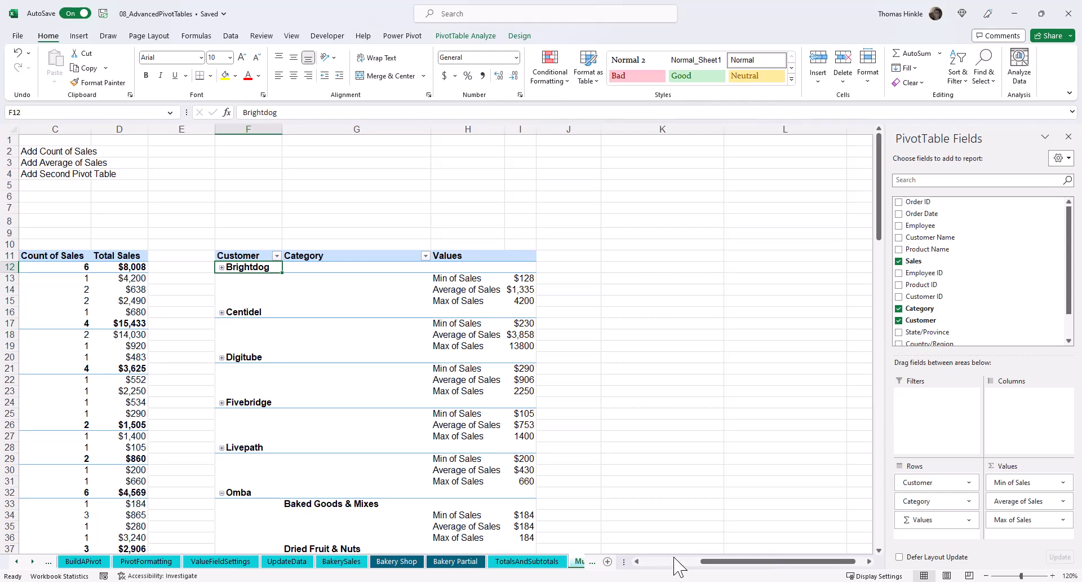
pyautogui.click(676, 562)
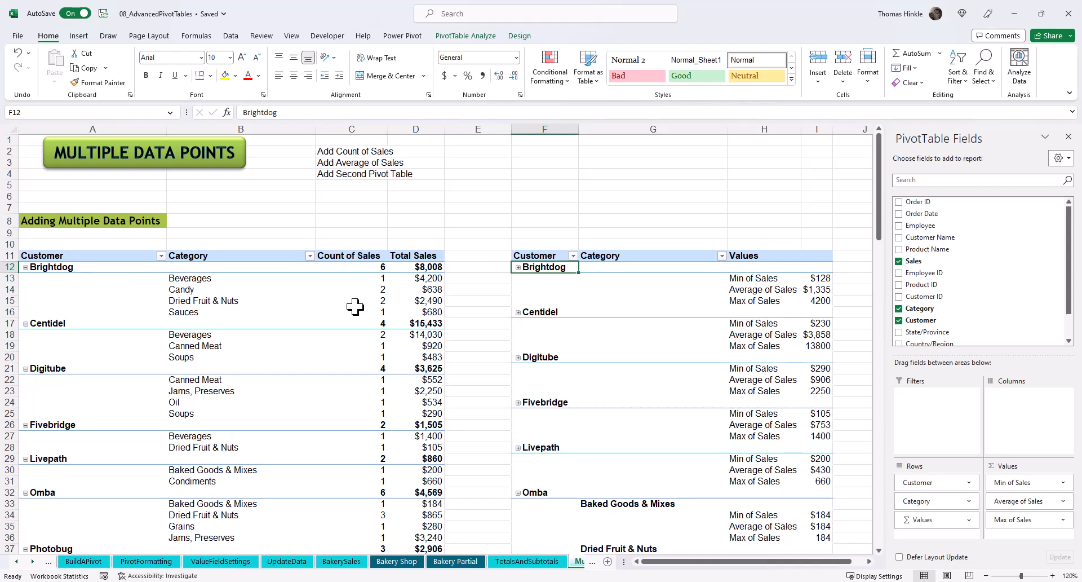
pyautogui.click(429, 290)
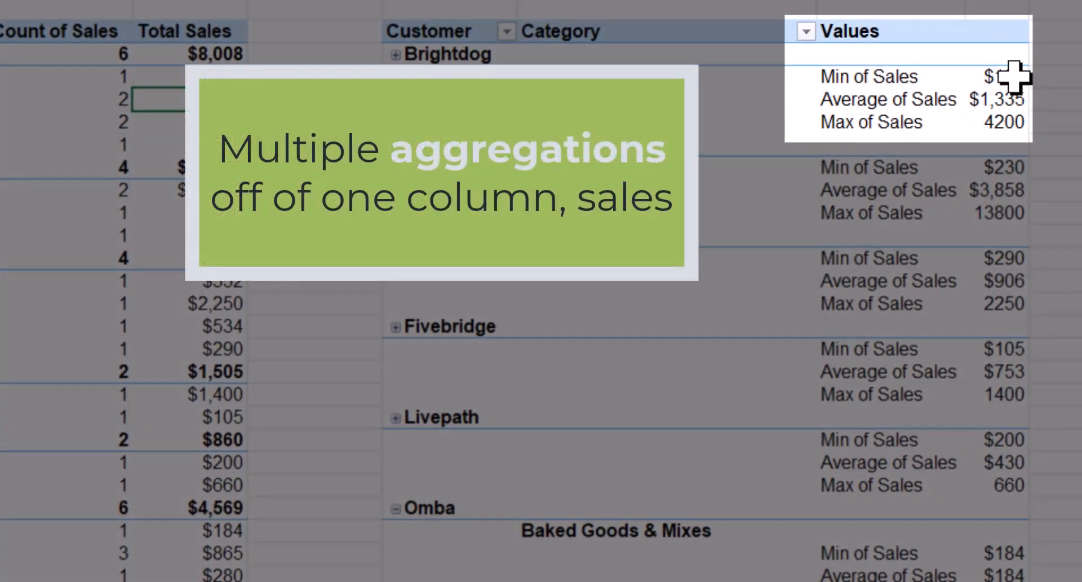
pyautogui.click(1005, 77)
pyautogui.click(1010, 122)
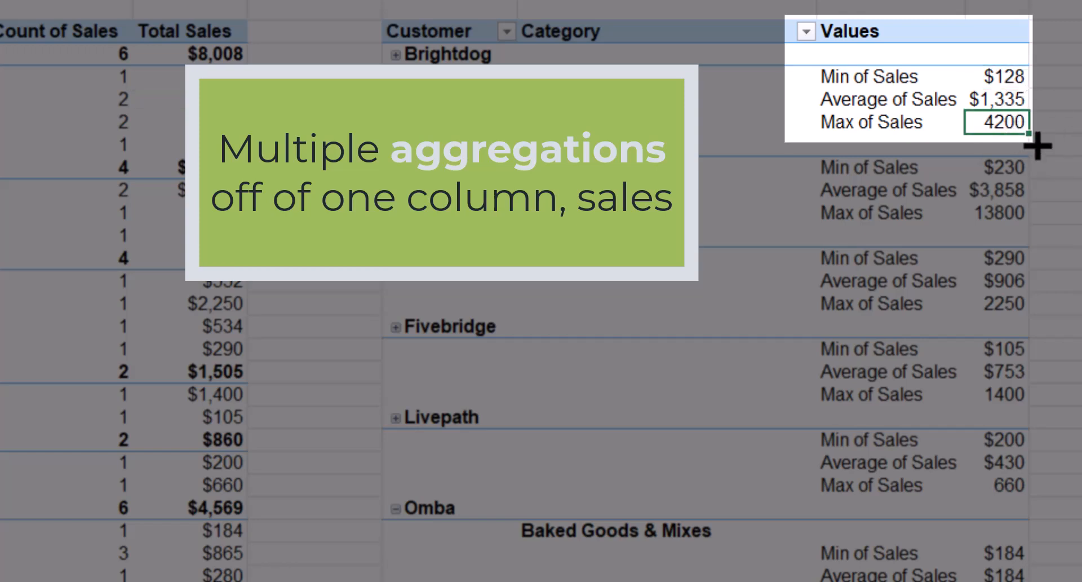
pyautogui.click(1012, 100)
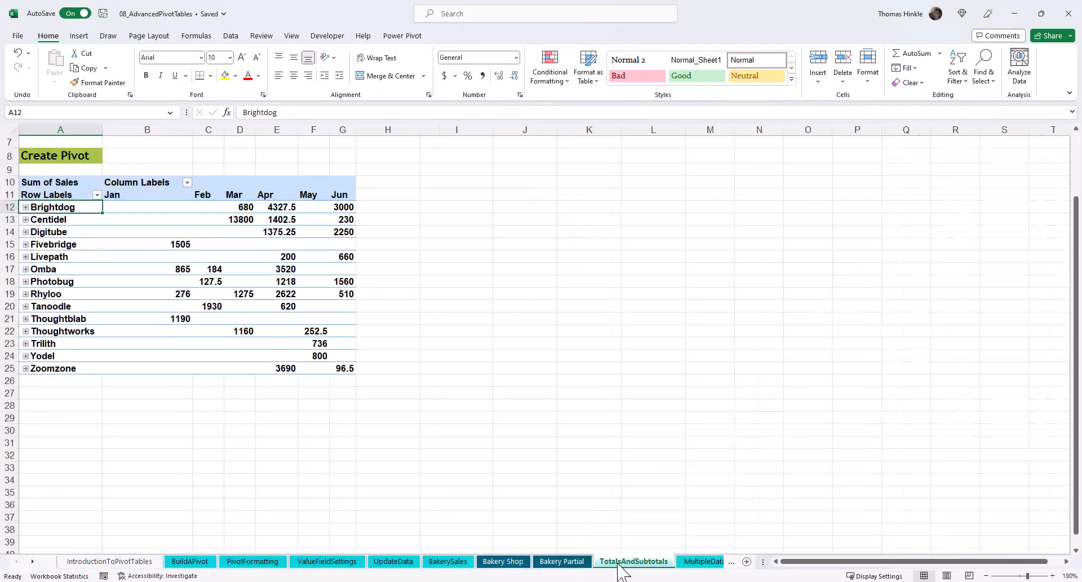
# Step: Go to the SlicersAndTimelines_Dashboard sheet and look through its PivotTable below the slicers
pyautogui.moveTo(783, 562); pyautogui.dragTo(616, 562)
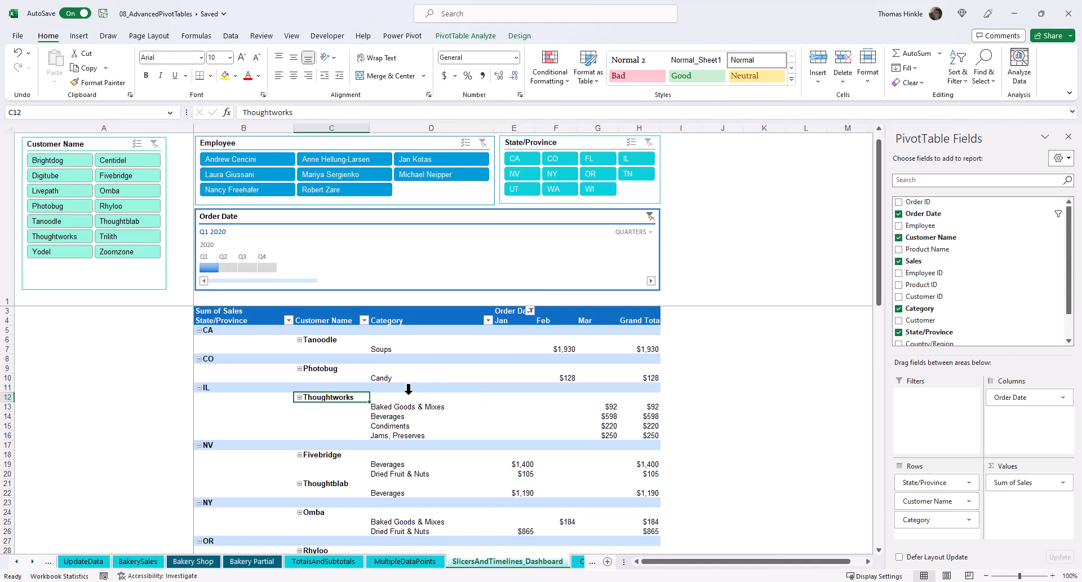
pyautogui.scroll(-4, 412, 383)
pyautogui.scroll(-12, 409, 389)
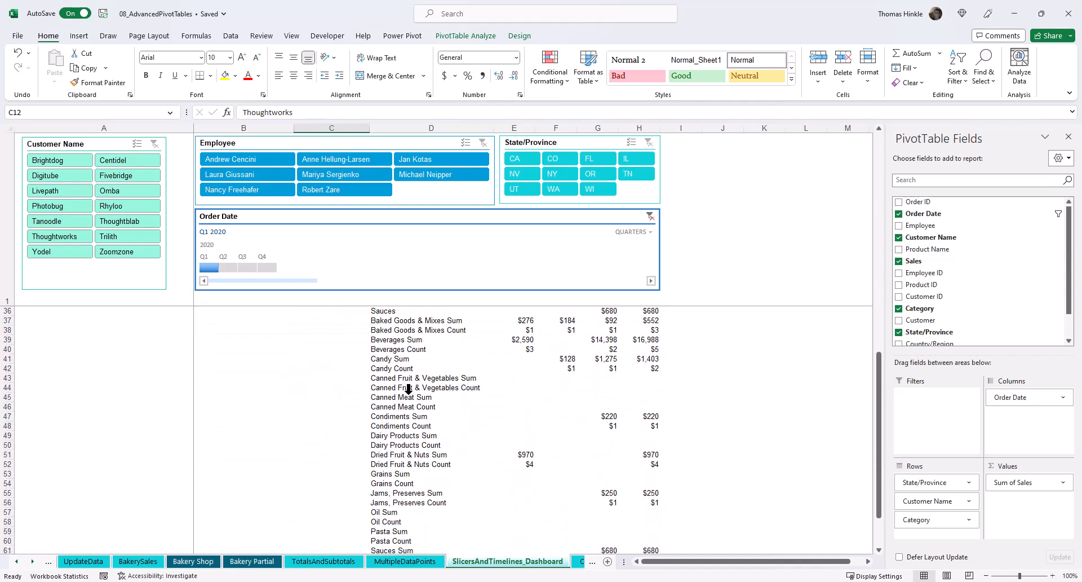
pyautogui.scroll(16, 409, 389)
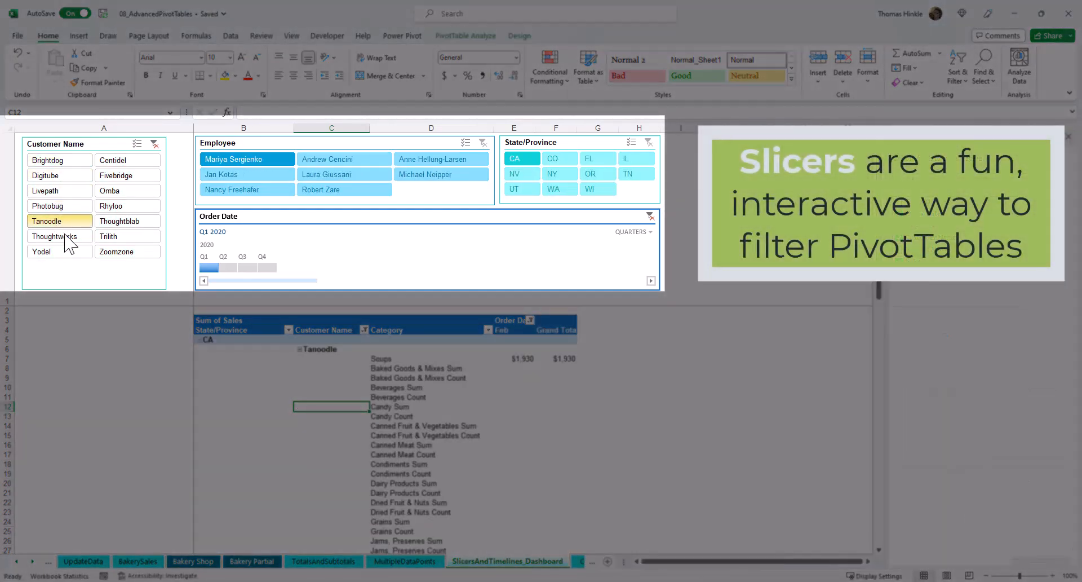
# Step: Filter the dashboard to customer Trilith and clear that slicer, and filter by a single employee and clear the Employee slicer
pyautogui.click(129, 238)
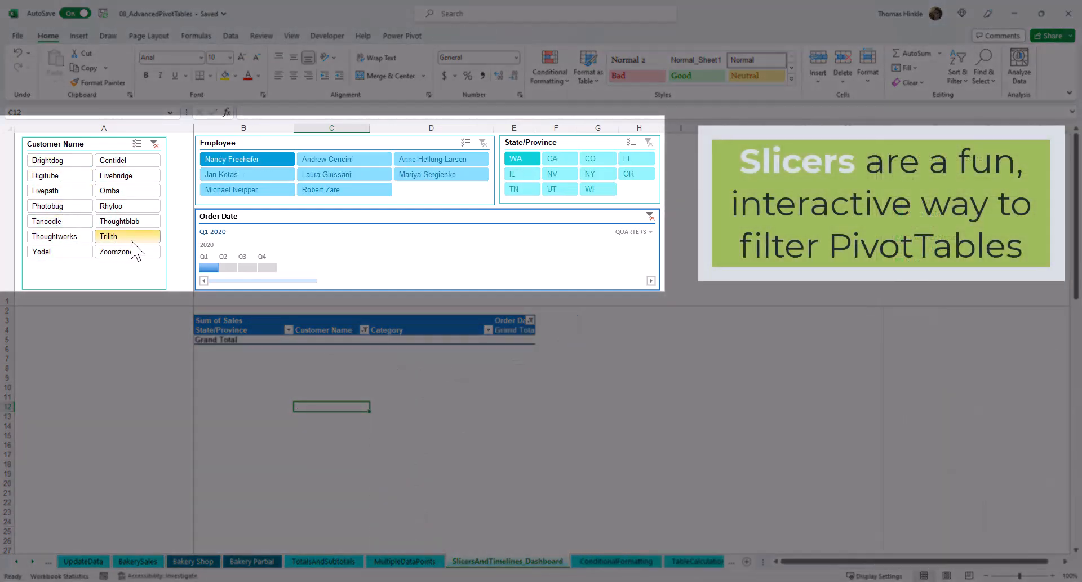
pyautogui.click(154, 144)
pyautogui.click(325, 162)
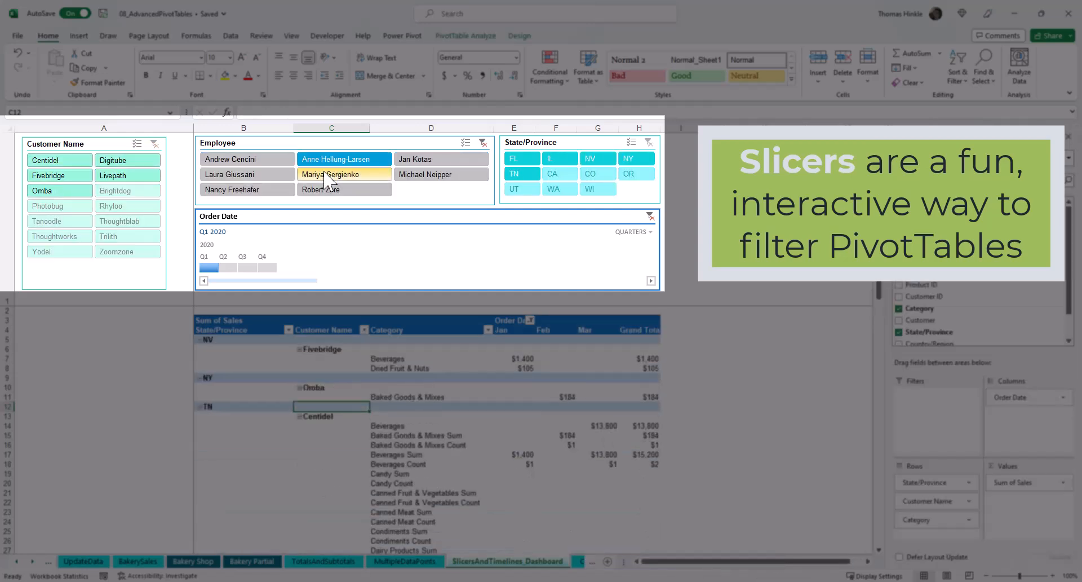
pyautogui.click(485, 144)
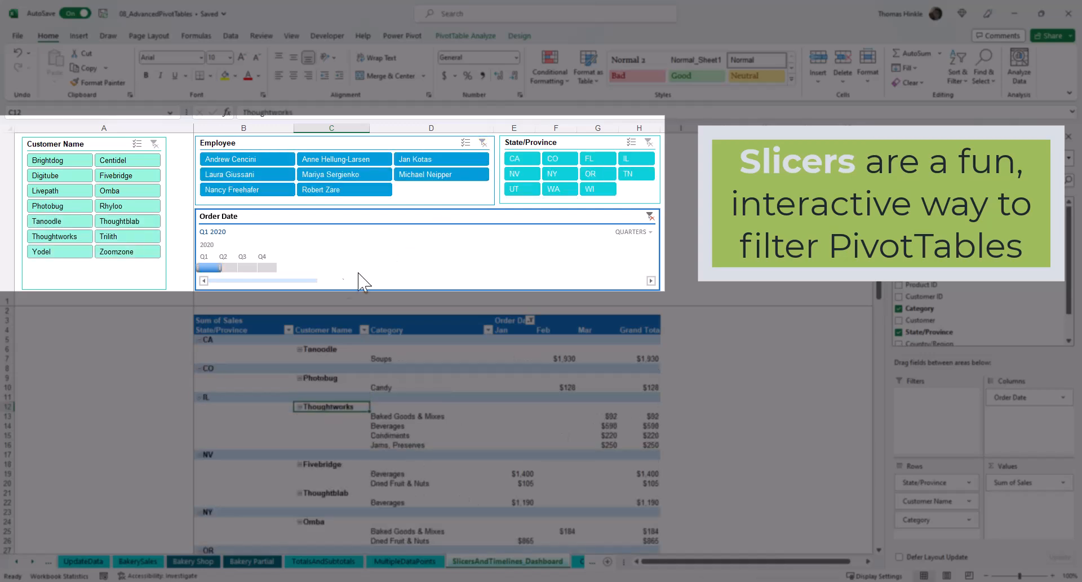
# Step: Extend the Order Date timeline selection to Q1 - Q2 2020 and switch its time level to months
pyautogui.moveTo(208, 267); pyautogui.dragTo(231, 267)
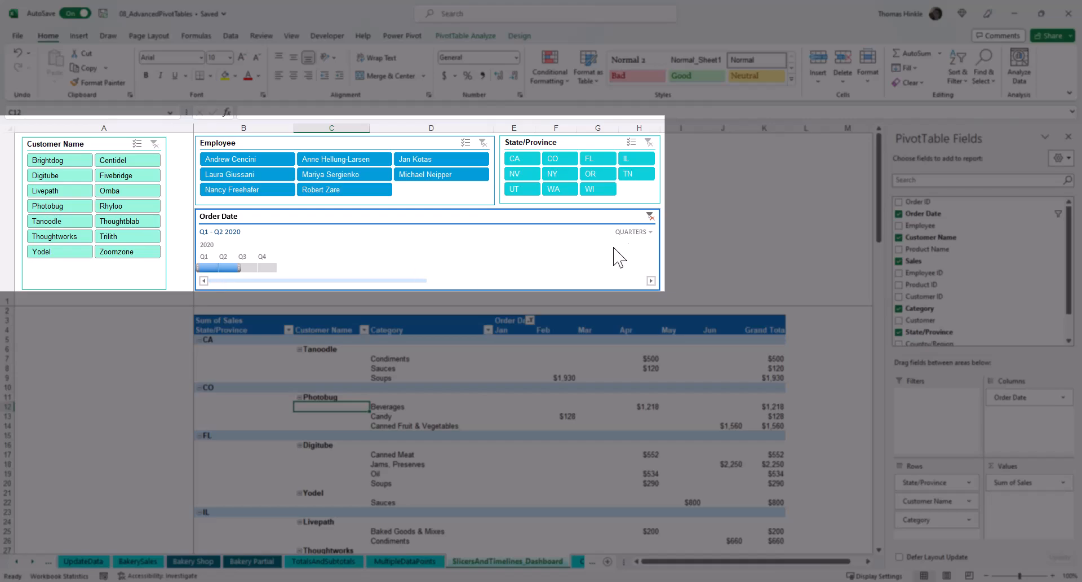
pyautogui.click(647, 241)
pyautogui.click(636, 275)
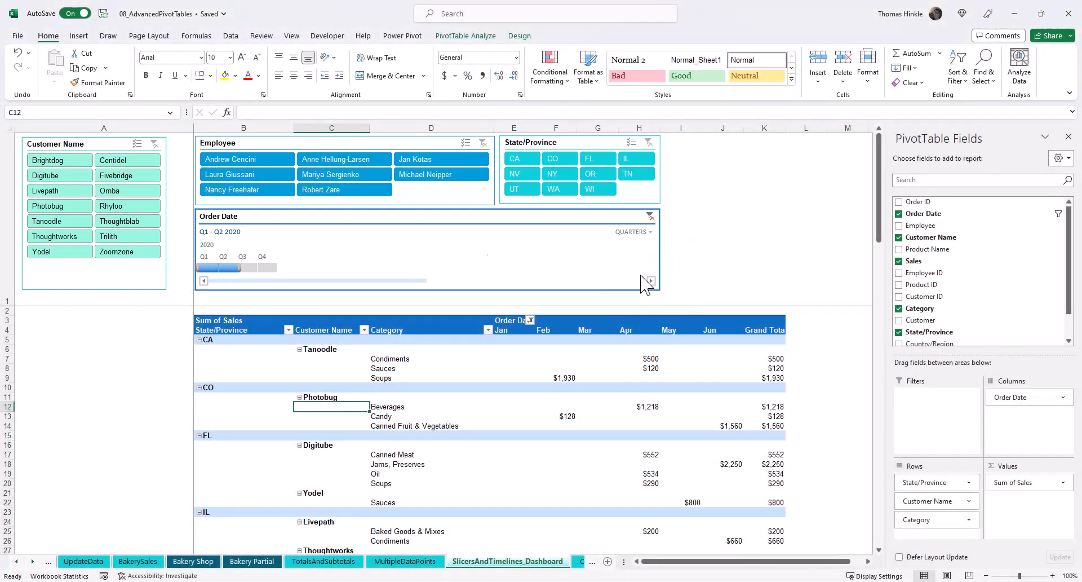
# Step: Try the monthly Order Date timeline with Feb 2020, Mar - May 2020, and the full January to June 2020 range
pyautogui.click(238, 270)
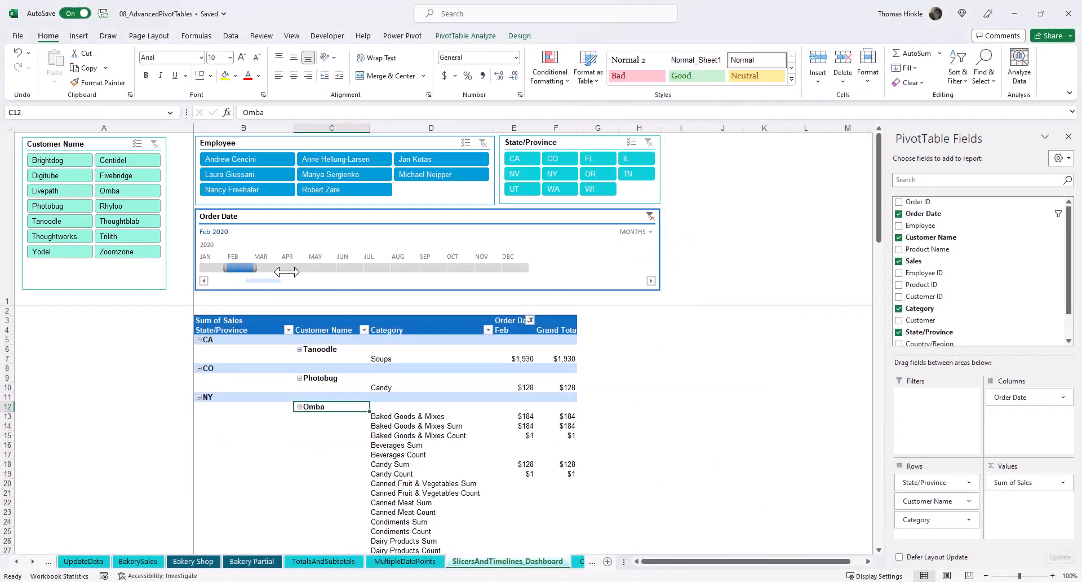
pyautogui.moveTo(273, 269); pyautogui.dragTo(320, 270)
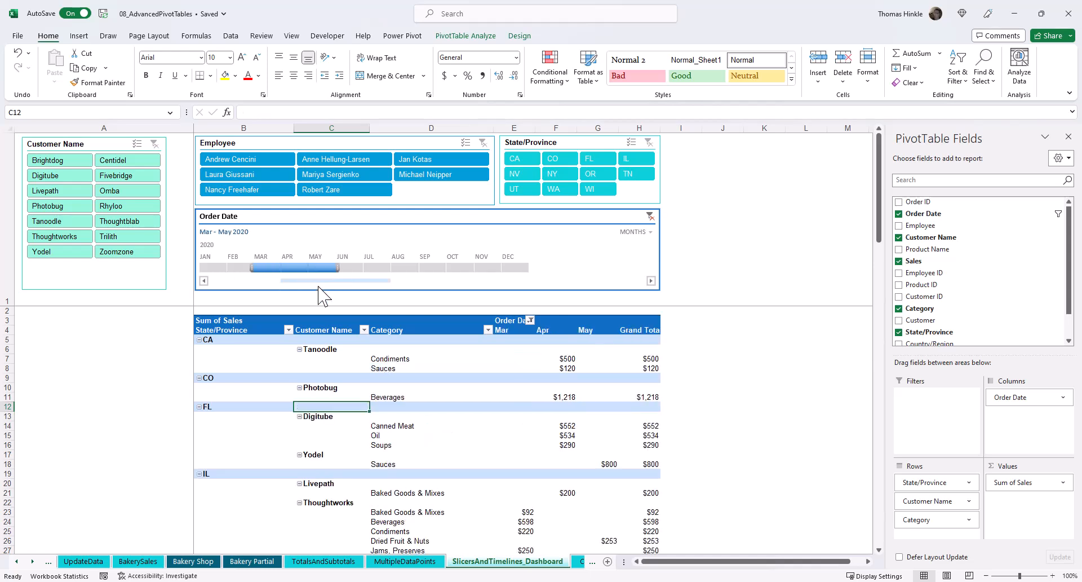
pyautogui.moveTo(208, 268); pyautogui.dragTo(349, 269)
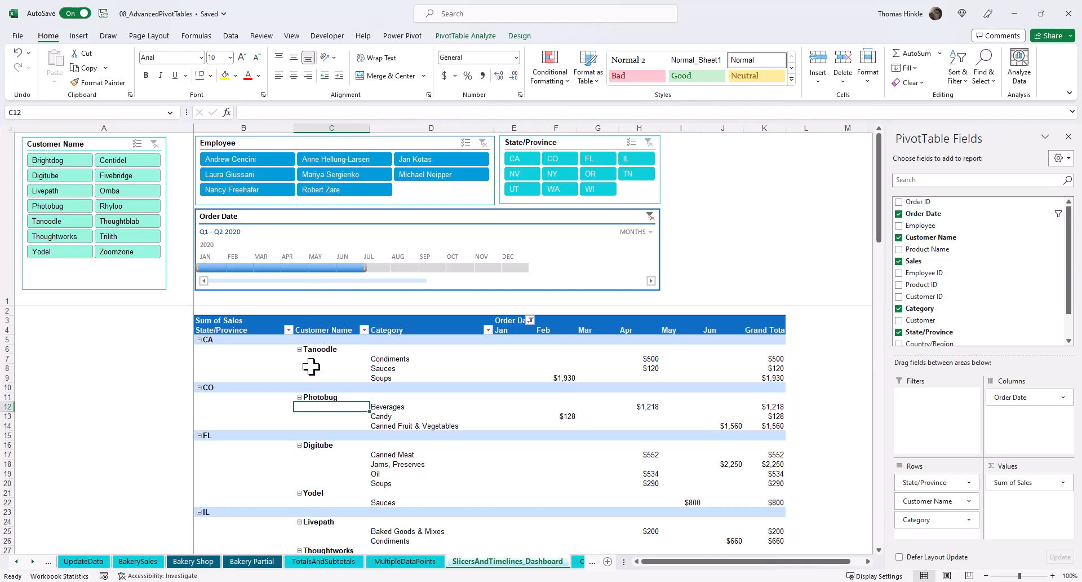
# Step: Examine the data bars, icon sets and heat map on the ConditionalFormatting sheet, and return to the BakerySales sheet
pyautogui.click(32, 561)
pyautogui.click(557, 563)
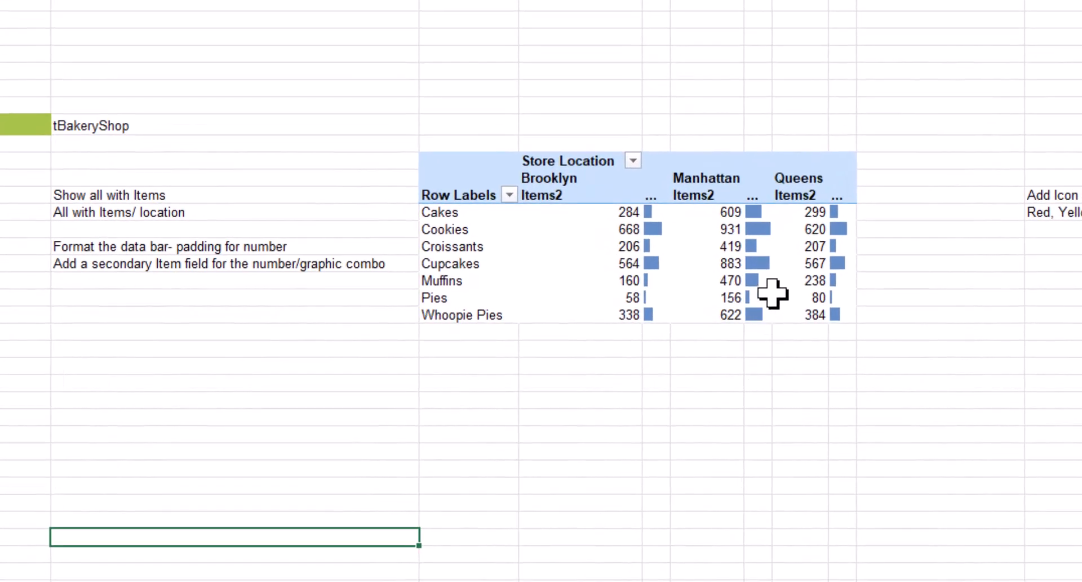
pyautogui.click(694, 299)
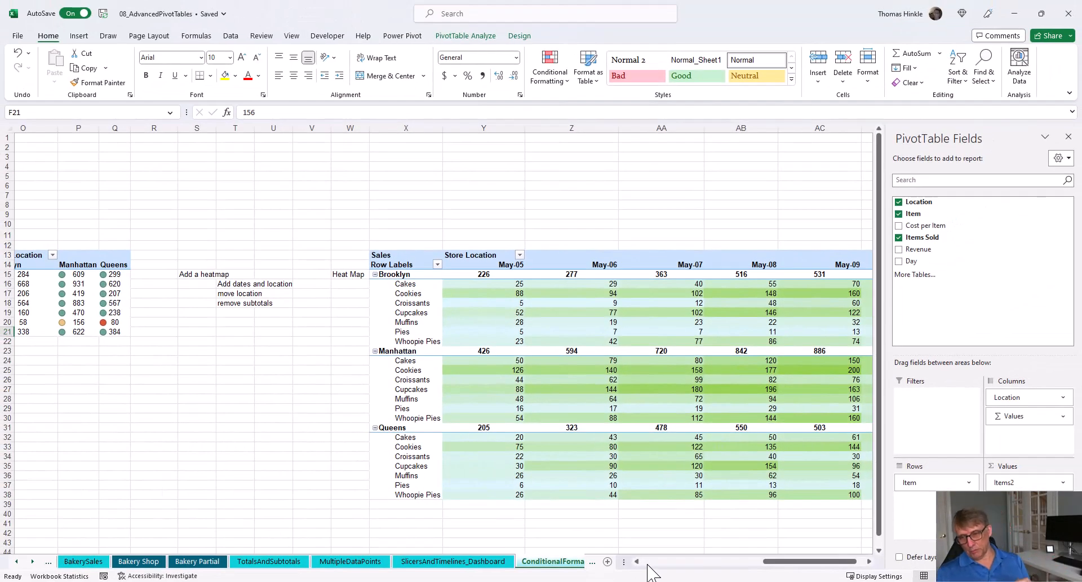
pyautogui.hscroll(-10, 648, 570)
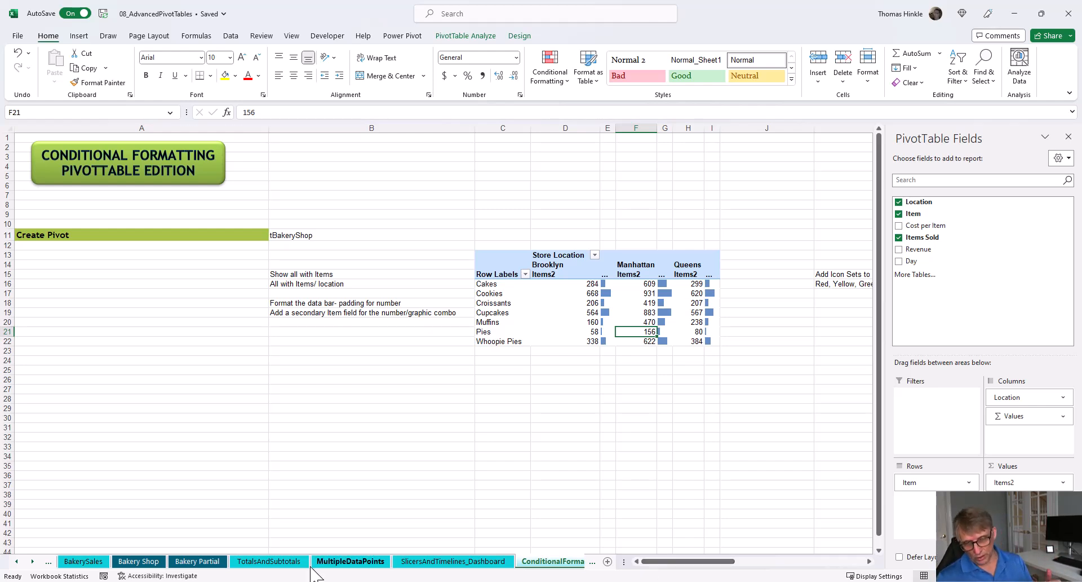
pyautogui.click(84, 562)
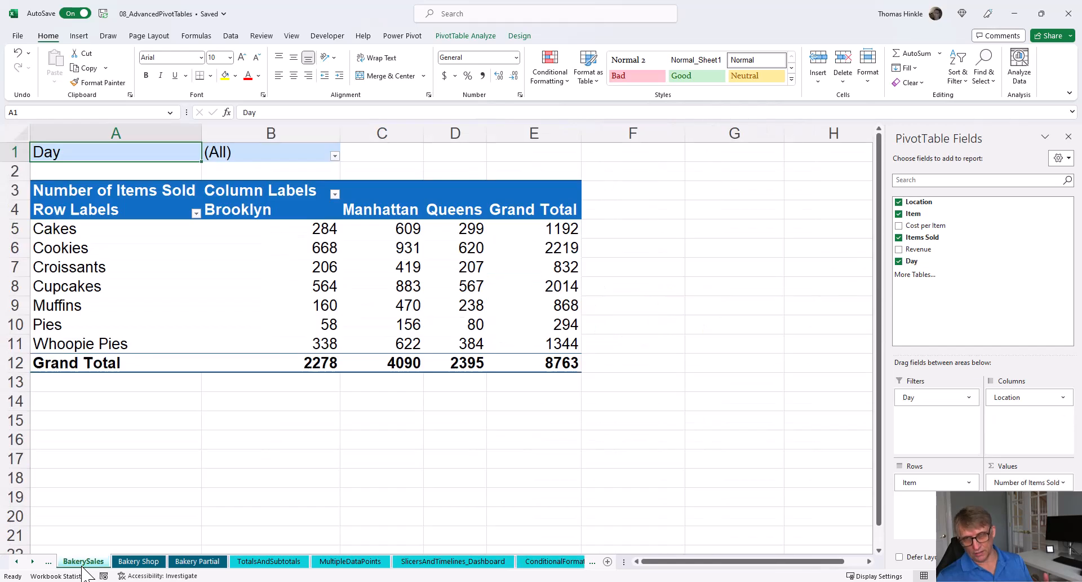